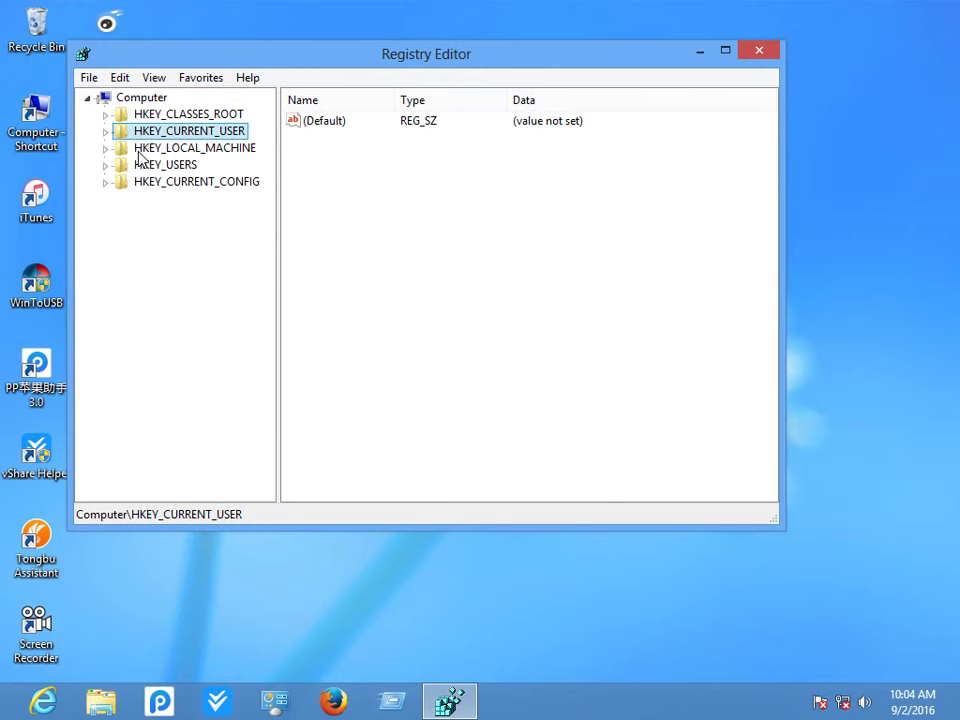
Step: Expand the registry tree through HKEY_LOCAL_MACHINE and SYSTEM down to the subkeys of CurrentControlSet
{"action": "left_click", "coordinate": [139, 150]}
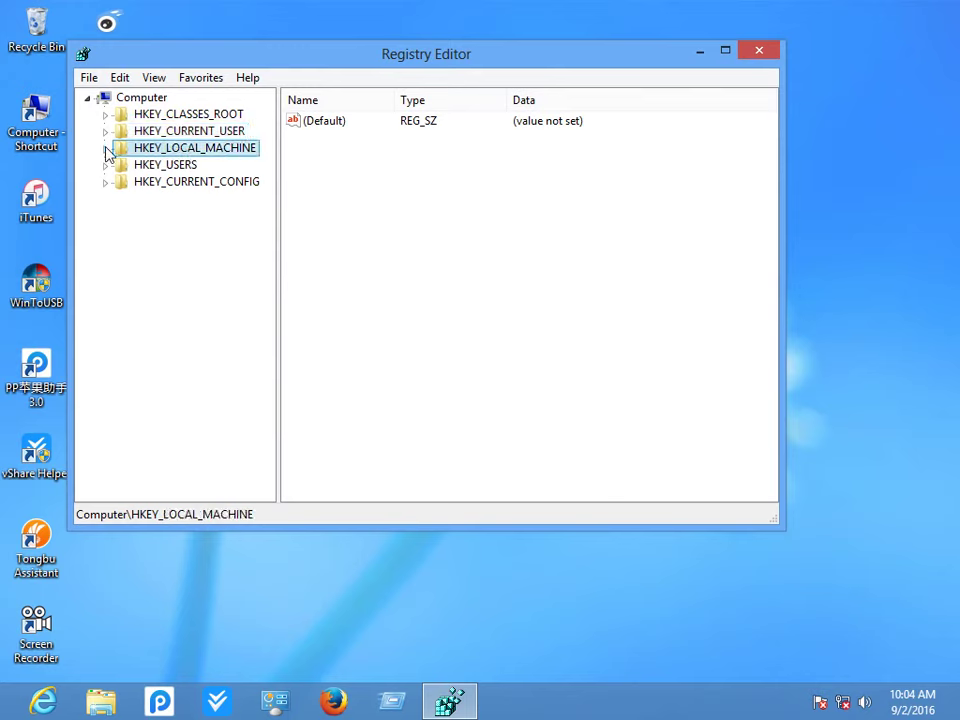
{"action": "left_click", "coordinate": [105, 148]}
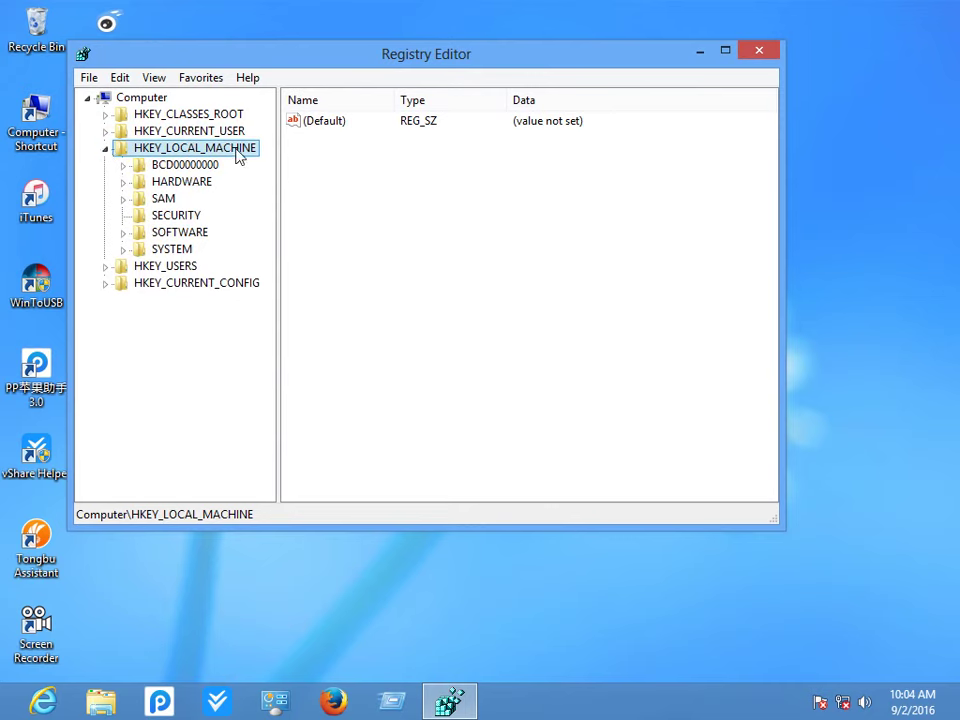
{"action": "left_click", "coordinate": [172, 251]}
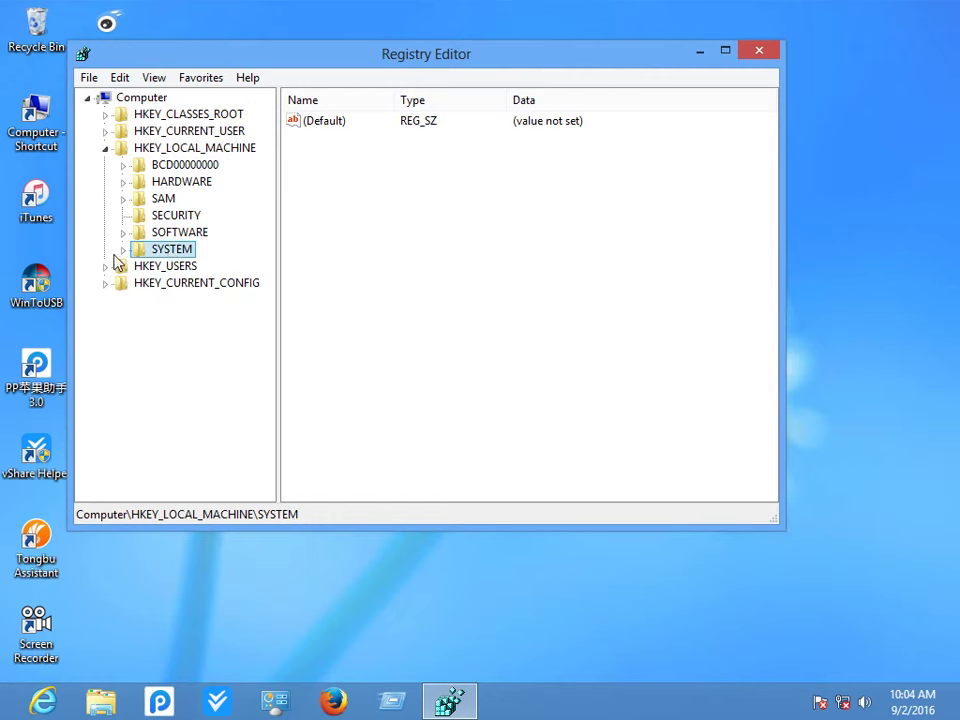
{"action": "left_click", "coordinate": [123, 250]}
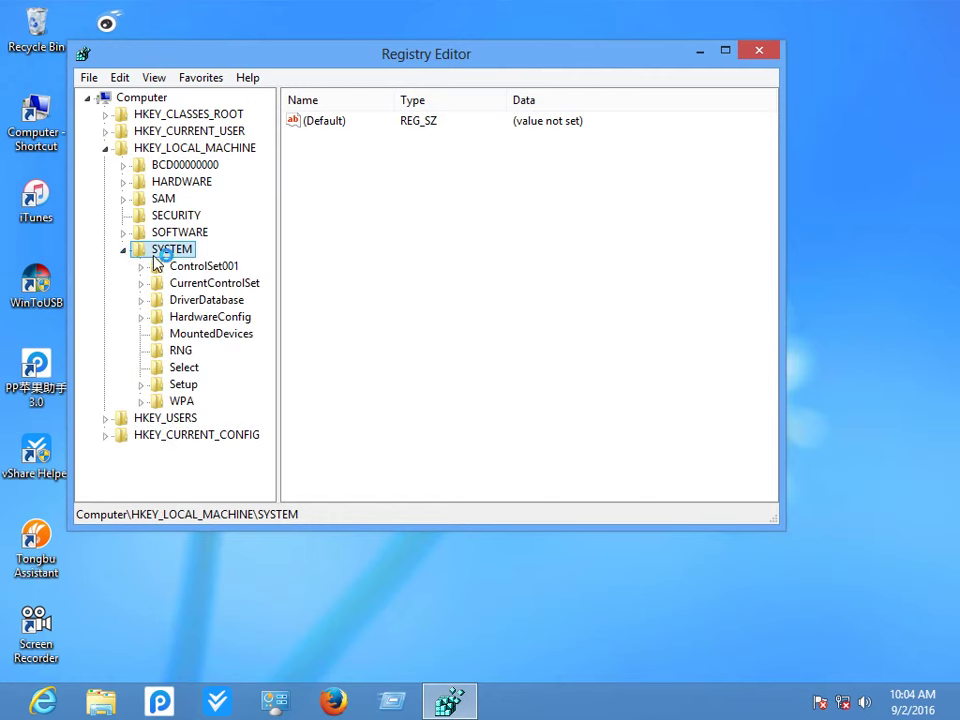
{"action": "left_click", "coordinate": [191, 289]}
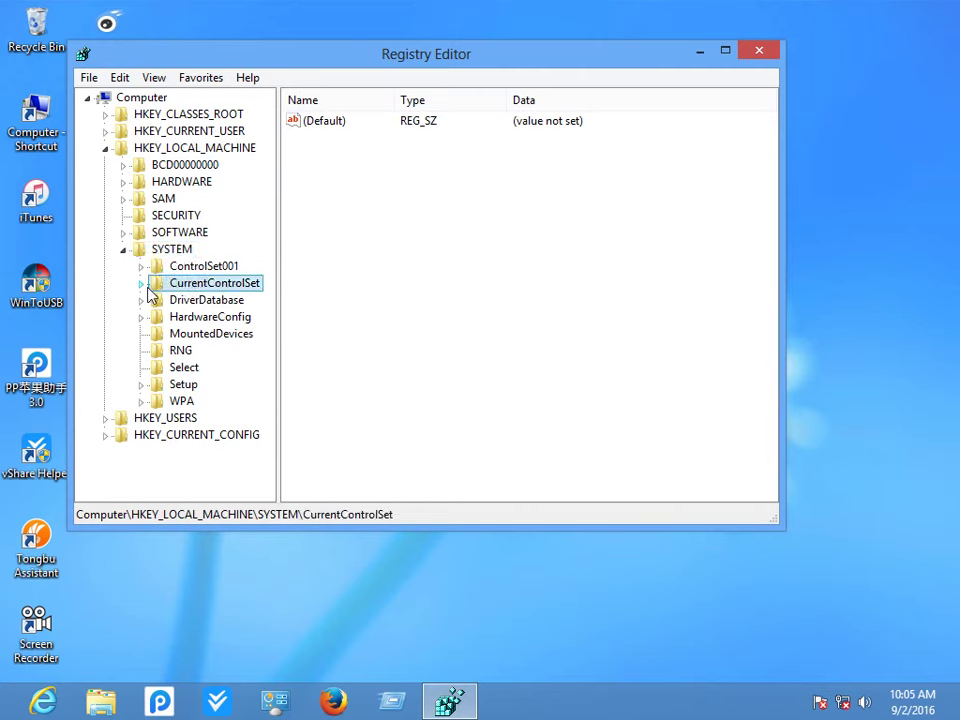
{"action": "left_click", "coordinate": [142, 284]}
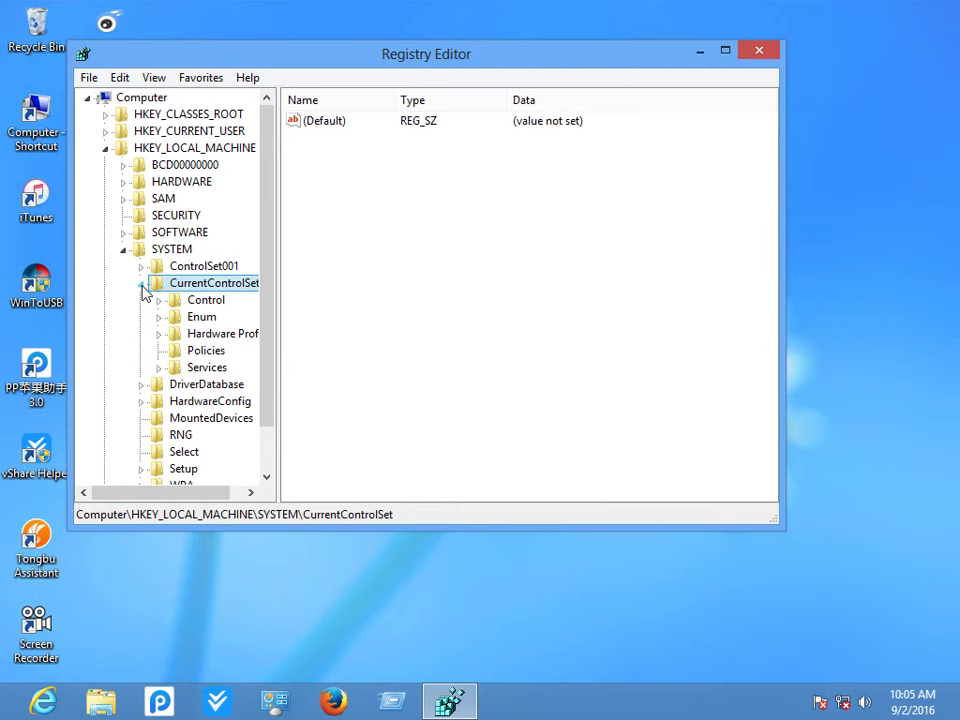
Step: Expand the Control key under CurrentControlSet, then select its Session Manager key and expand it
{"action": "left_click", "coordinate": [206, 301]}
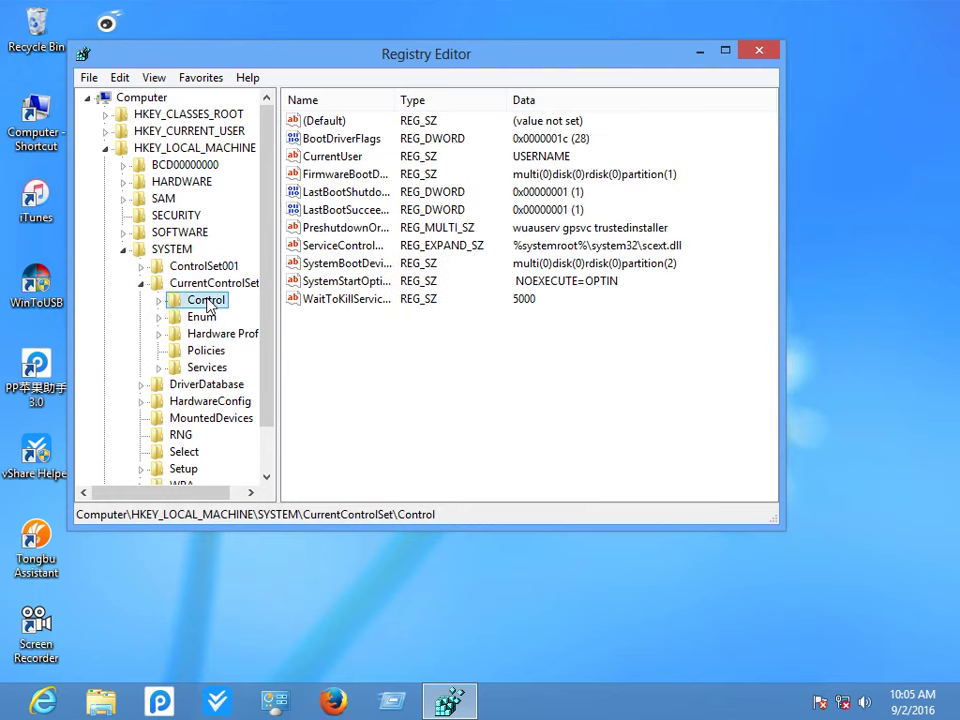
{"action": "left_click", "coordinate": [159, 301]}
{"action": "left_click_drag", "start_coordinate": [137, 493], "coordinate": [172, 495]}
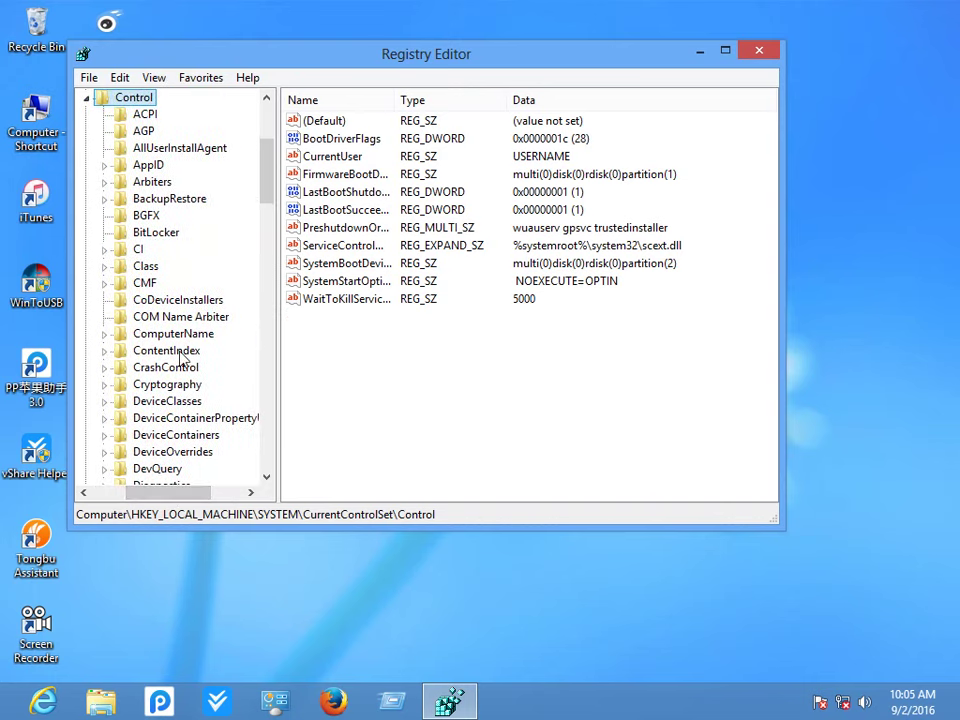
{"action": "scroll", "coordinate": [186, 337], "scroll_direction": "down", "scroll_amount": 2}
{"action": "scroll", "coordinate": [183, 338], "scroll_direction": "down", "scroll_amount": 2}
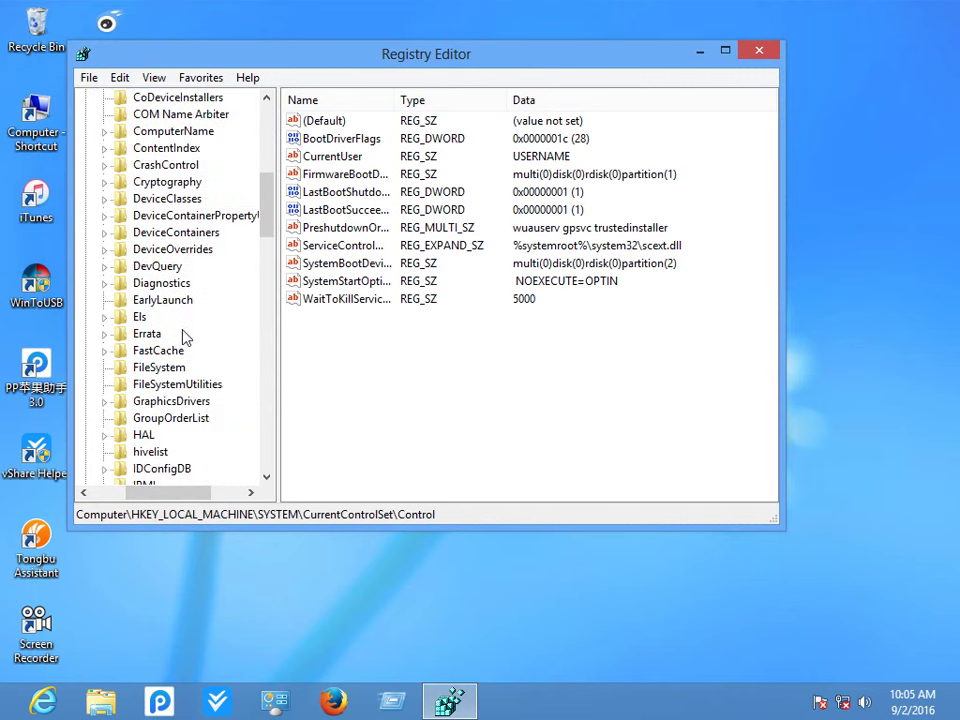
{"action": "scroll", "coordinate": [183, 338], "scroll_direction": "down", "scroll_amount": 1}
{"action": "scroll", "coordinate": [183, 338], "scroll_direction": "down", "scroll_amount": 7}
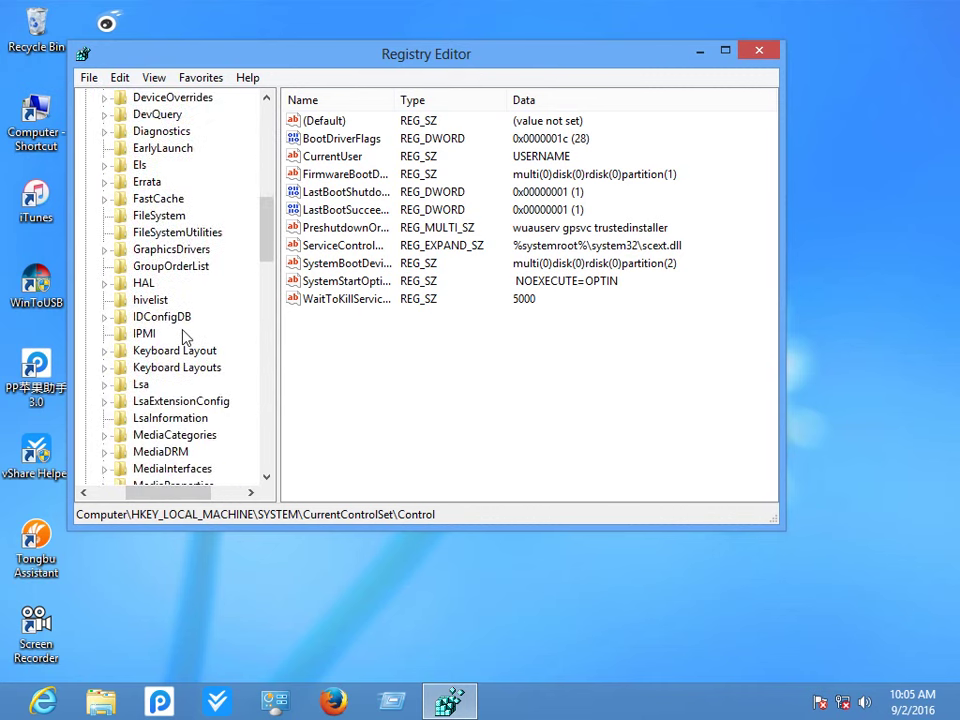
{"action": "scroll", "coordinate": [183, 338], "scroll_direction": "down", "scroll_amount": 6}
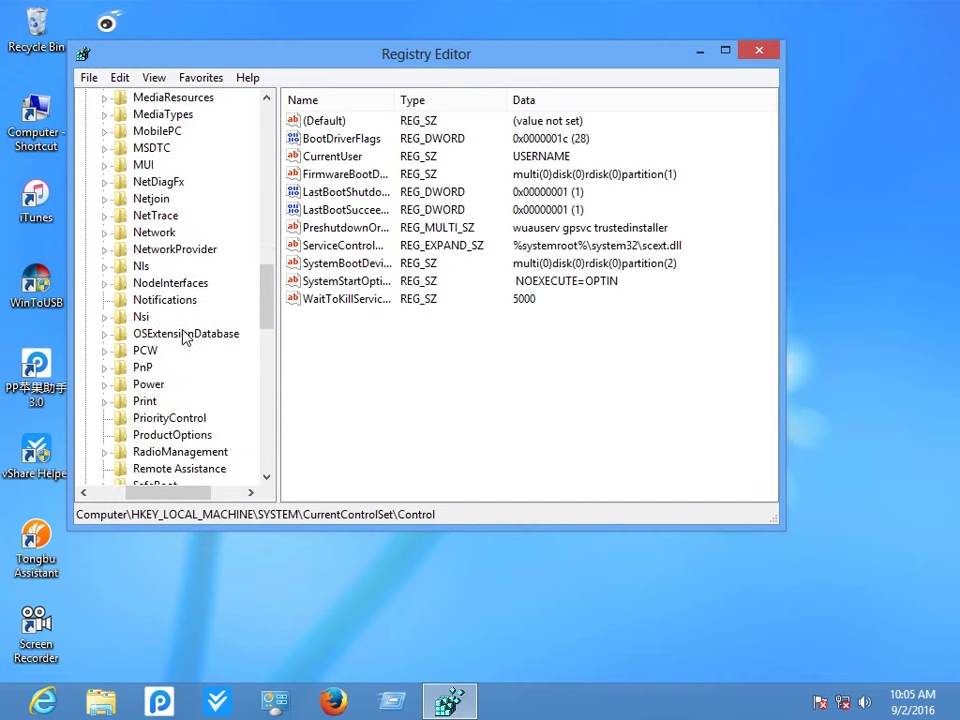
{"action": "scroll", "coordinate": [183, 338], "scroll_direction": "down", "scroll_amount": 2}
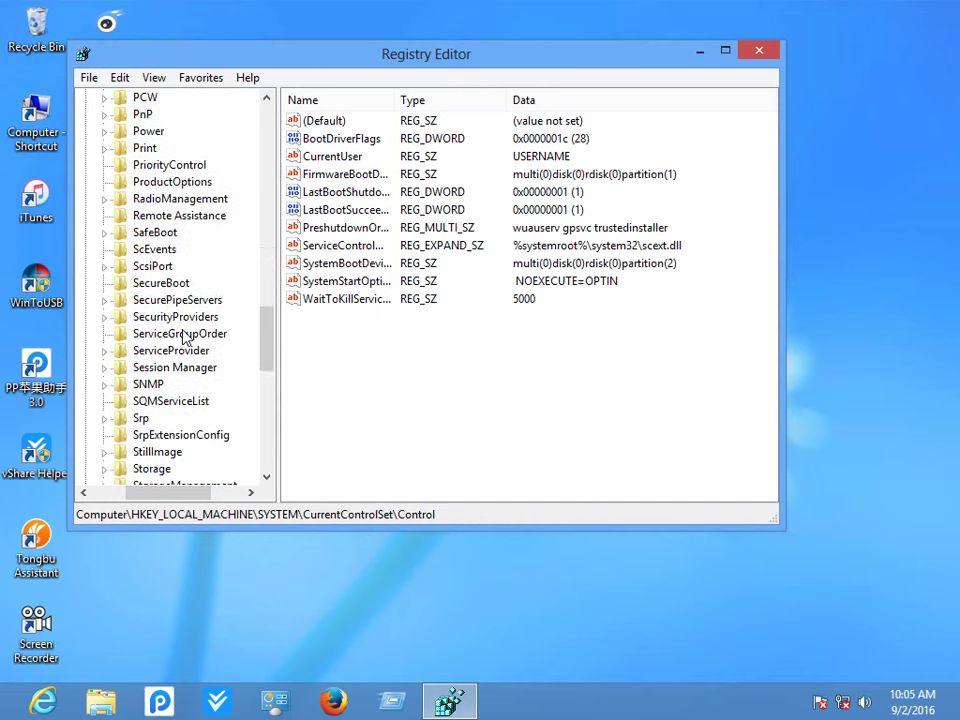
{"action": "left_click", "coordinate": [150, 368]}
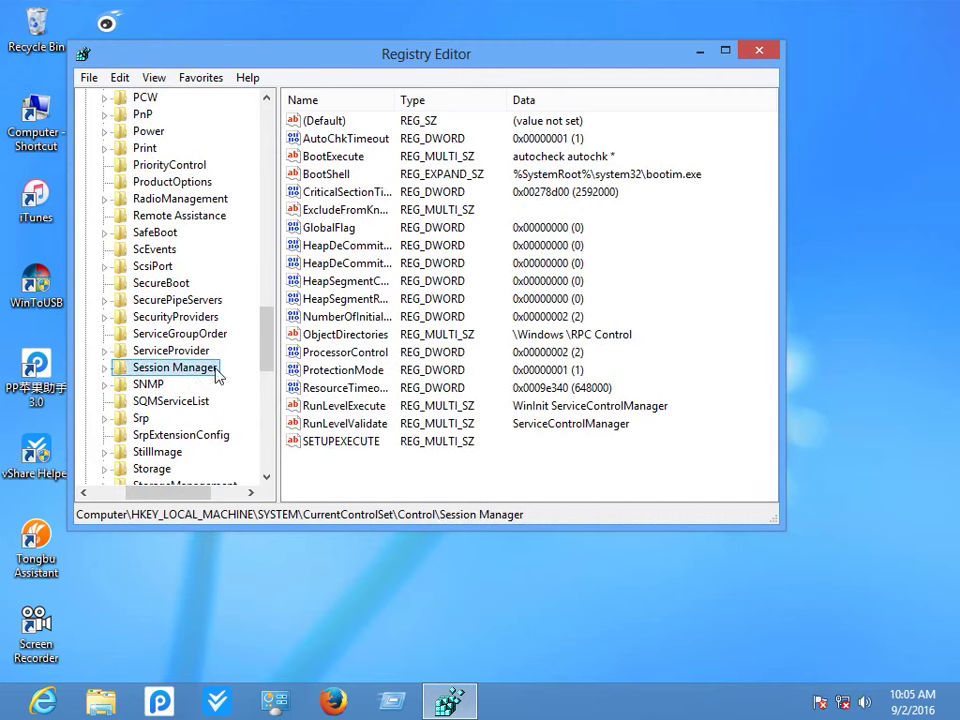
{"action": "left_click", "coordinate": [104, 368]}
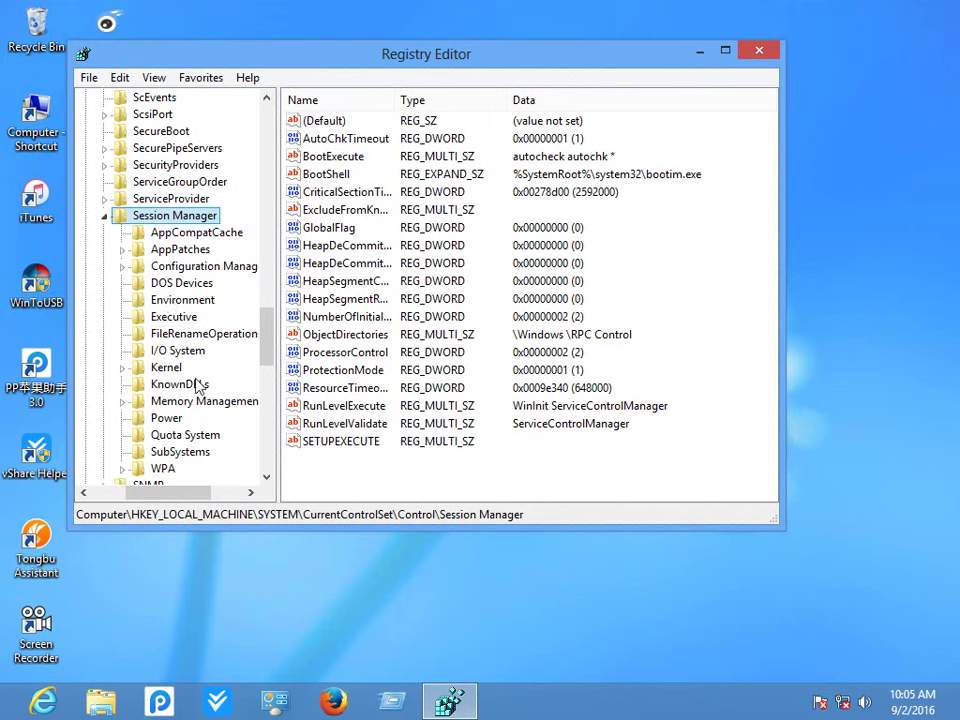
Step: Expand Memory Management under Session Manager and open its PrefetchParameters key
{"action": "left_click_drag", "start_coordinate": [186, 492], "coordinate": [222, 492]}
{"action": "left_click", "coordinate": [201, 410]}
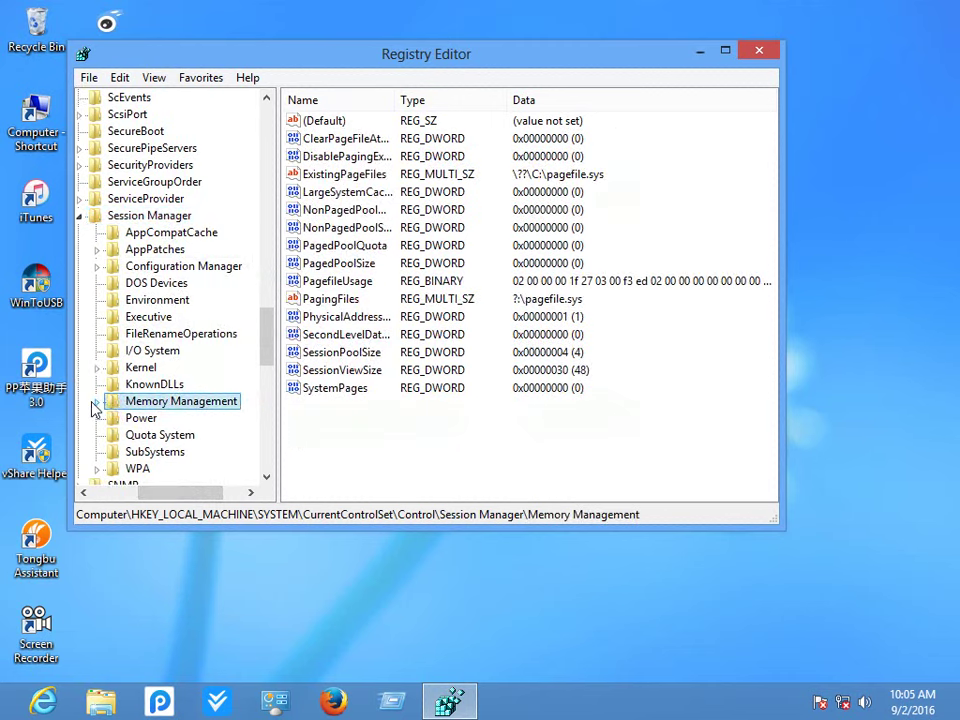
{"action": "left_click", "coordinate": [96, 401]}
{"action": "scroll", "coordinate": [98, 410], "scroll_direction": "down", "scroll_amount": 2}
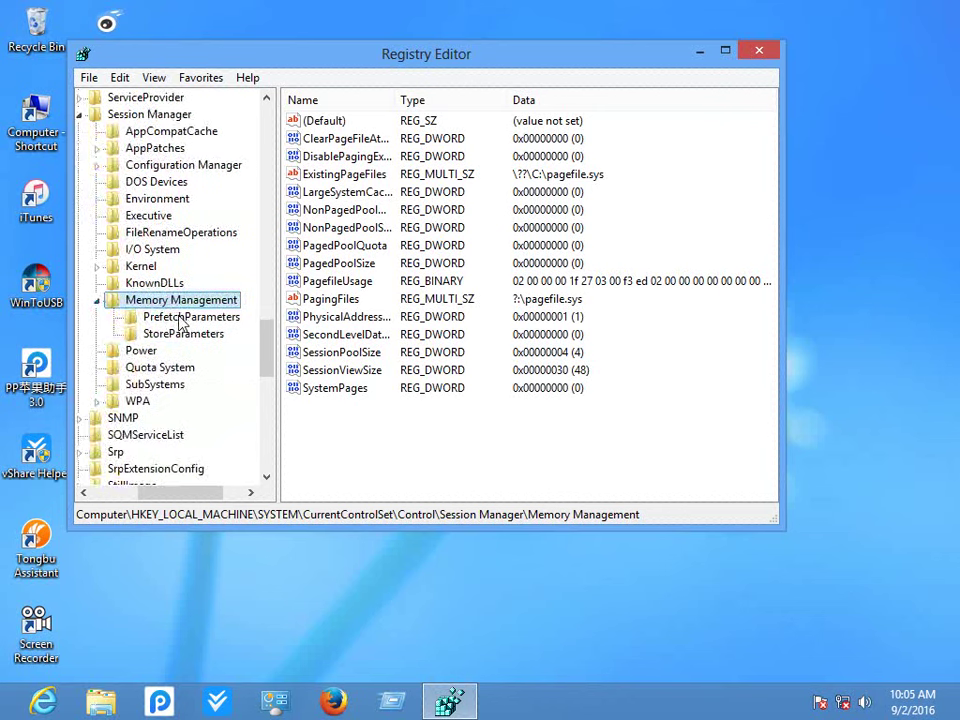
{"action": "left_click", "coordinate": [182, 320]}
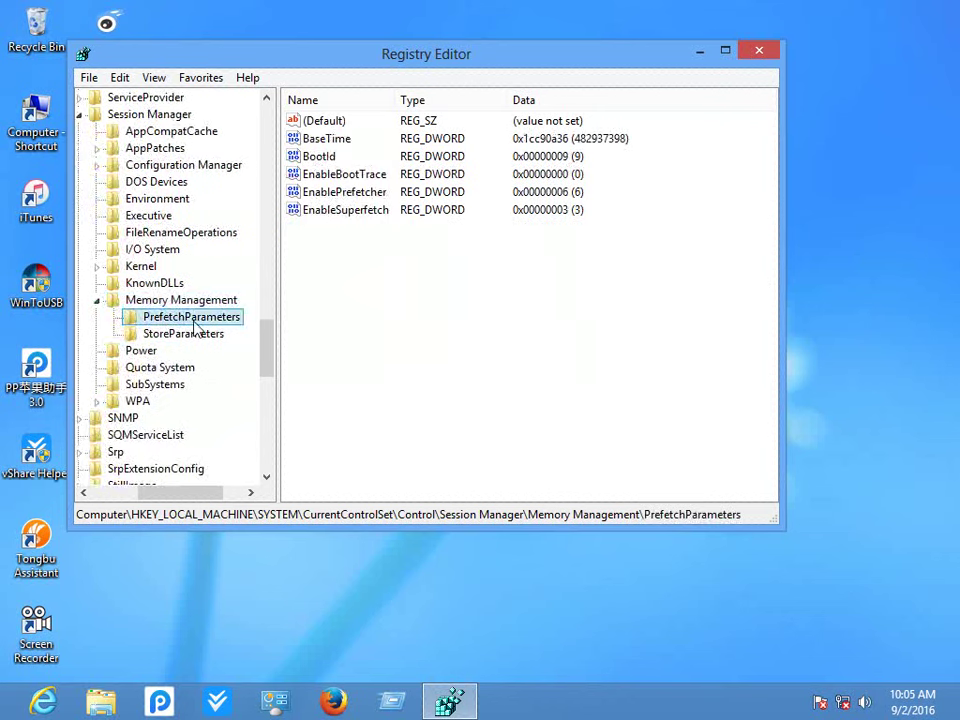
Step: Open the EnablePrefetcher value, accept value data 6 in hexadecimal, and close the Registry Editor
{"action": "left_click", "coordinate": [331, 194]}
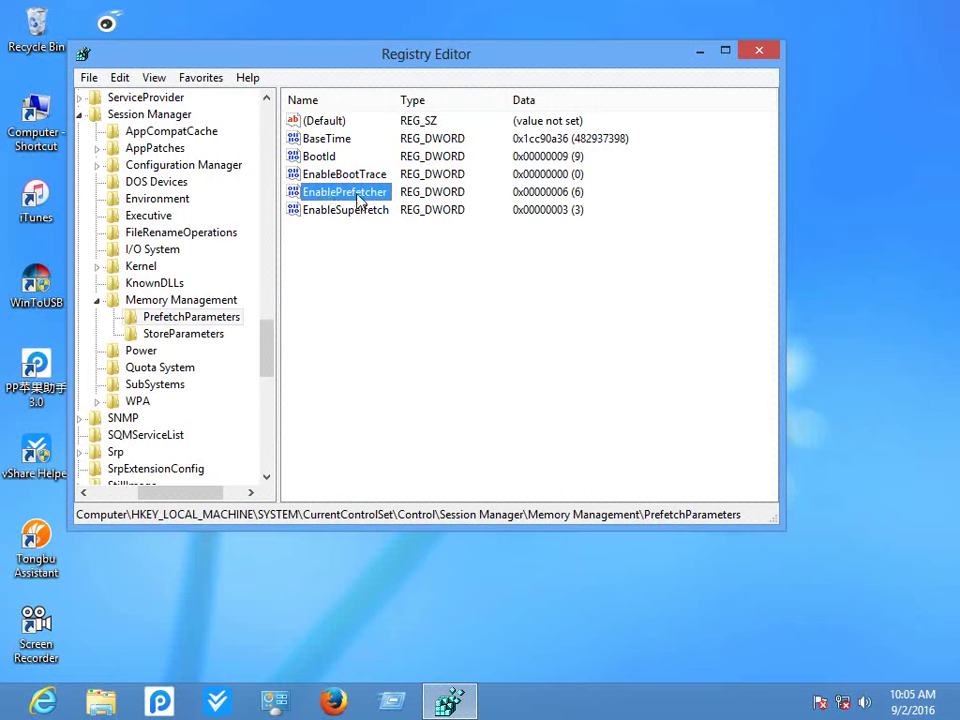
{"action": "double_click", "coordinate": [358, 195]}
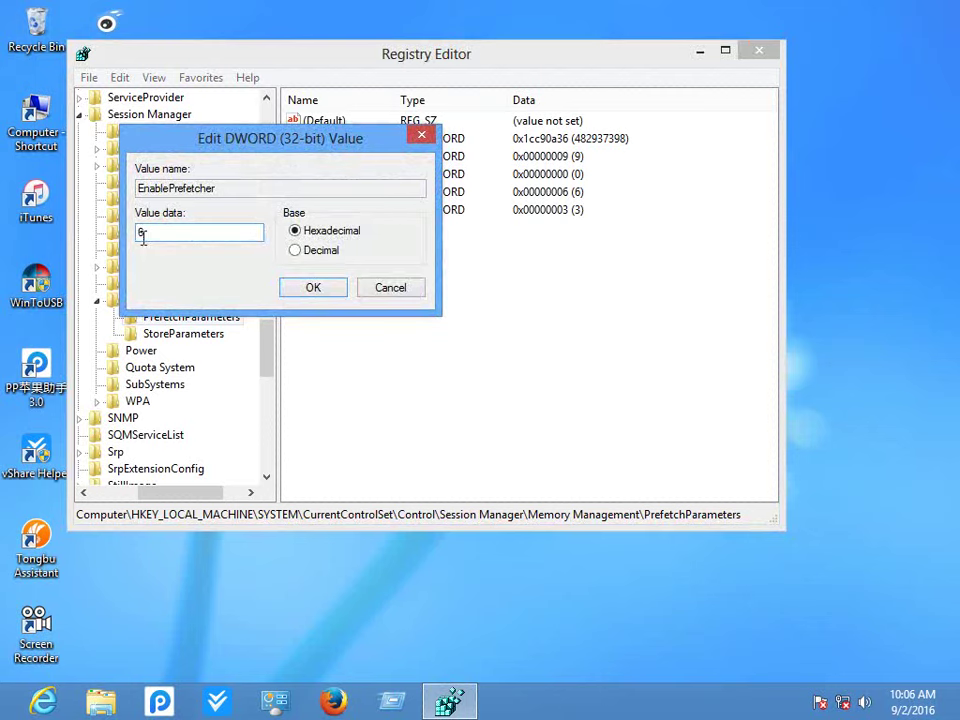
{"action": "left_click", "coordinate": [311, 289]}
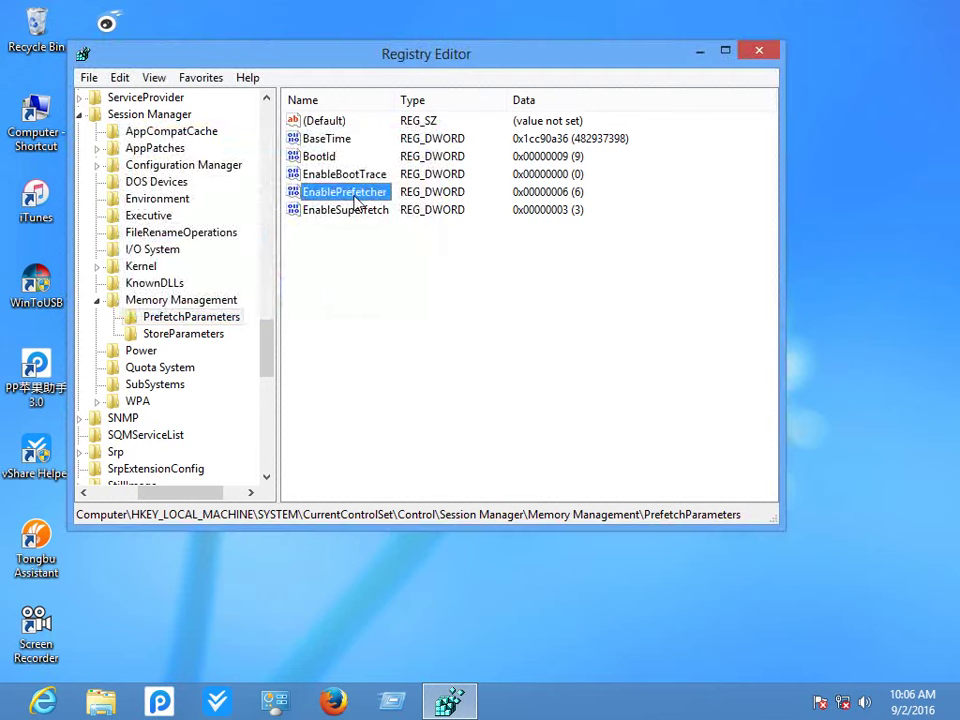
{"action": "left_click", "coordinate": [755, 54]}
{"action": "right_click", "coordinate": [356, 230]}
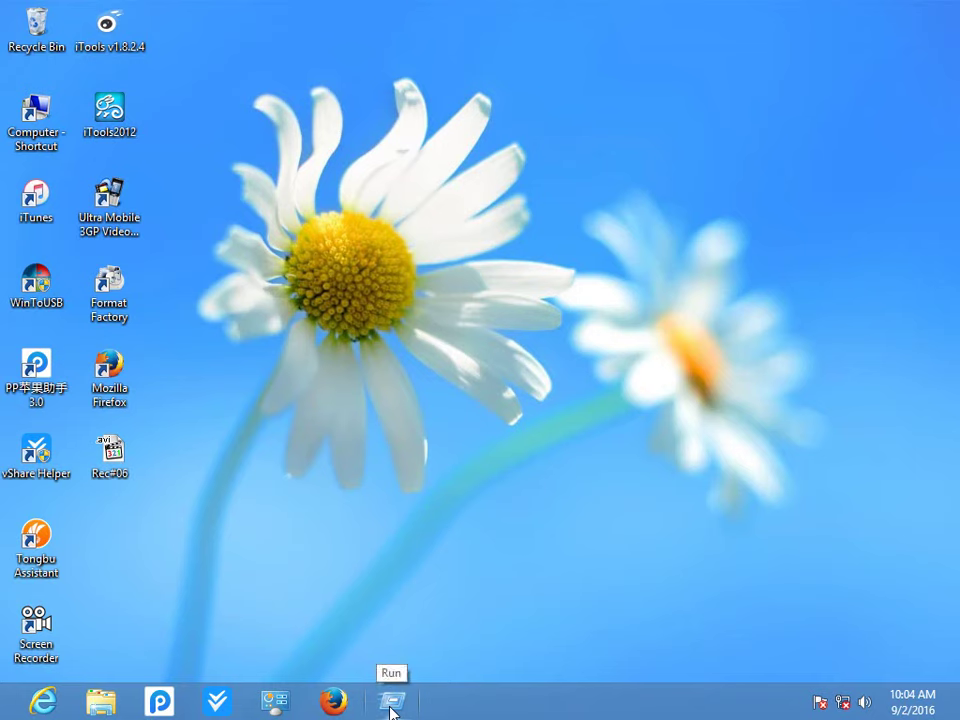
Step: Launch the Registry Editor by running Regedit from the Run dialog
{"action": "left_click", "coordinate": [390, 702]}
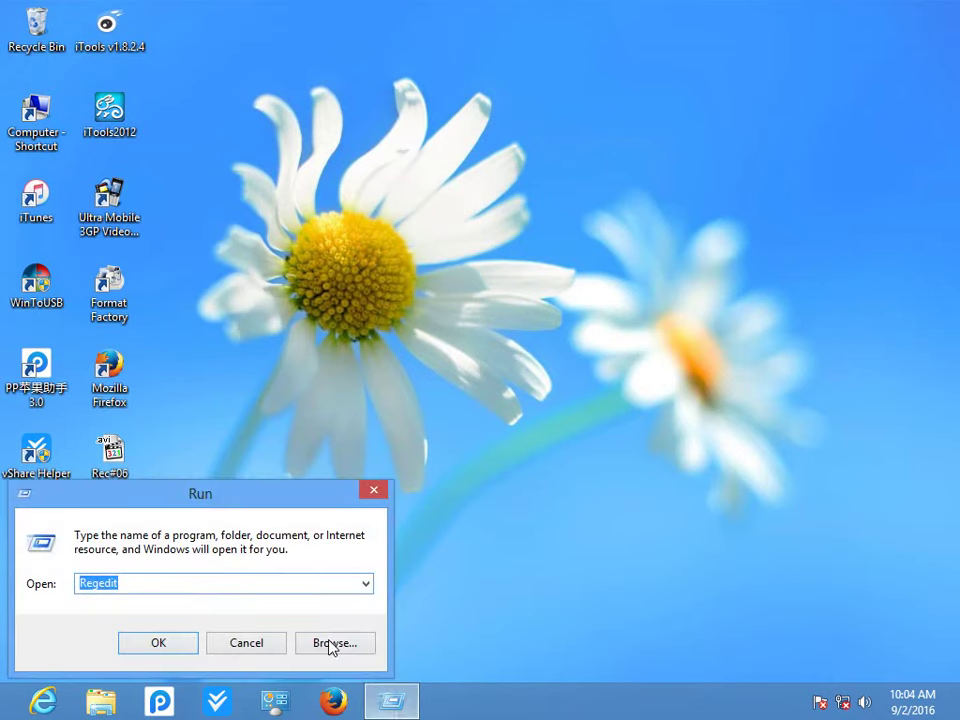
{"action": "left_click", "coordinate": [122, 583]}
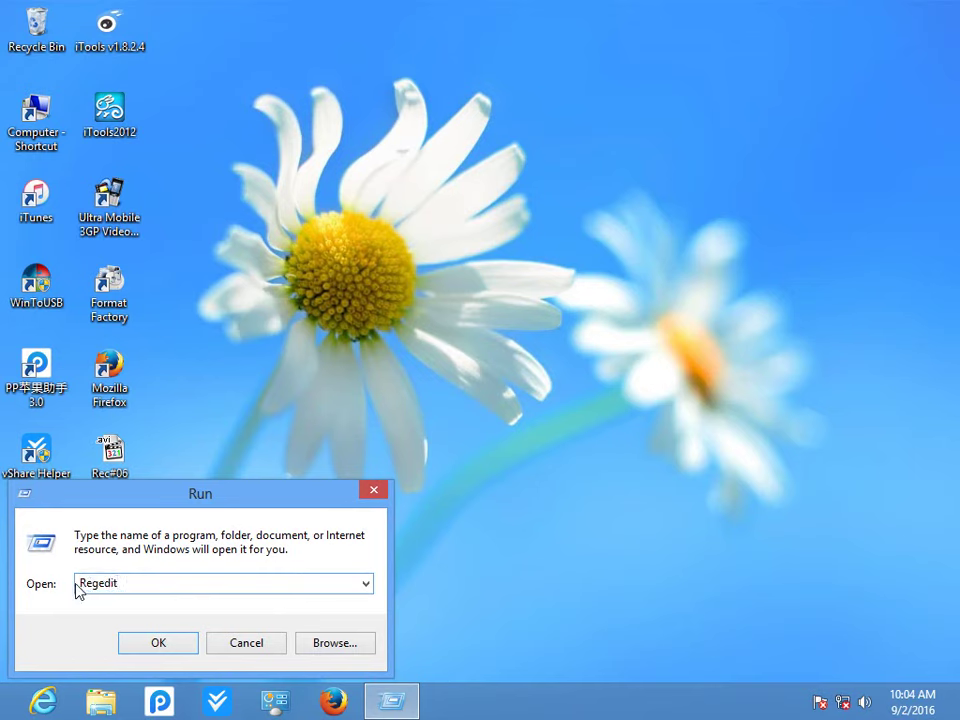
{"action": "left_click_drag", "start_coordinate": [79, 583], "coordinate": [129, 593]}
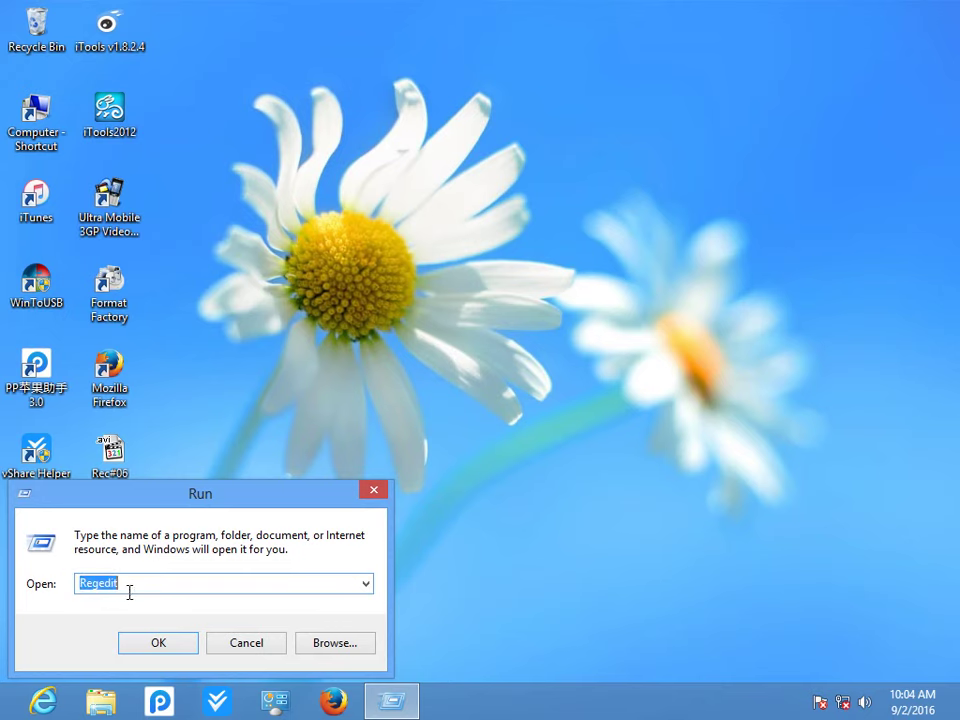
{"action": "left_click", "coordinate": [146, 647]}
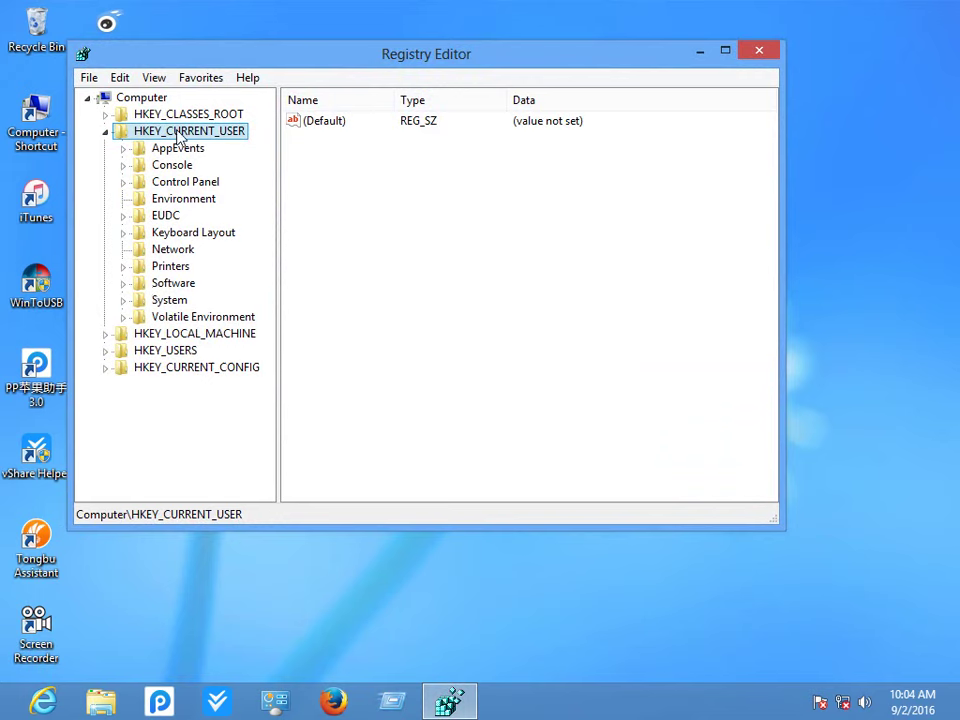
Step: Collapse HKEY_CURRENT_USER and expand the tree down to HKEY_LOCAL_MACHINE\SYSTEM\CurrentControlSet
{"action": "left_click", "coordinate": [105, 131]}
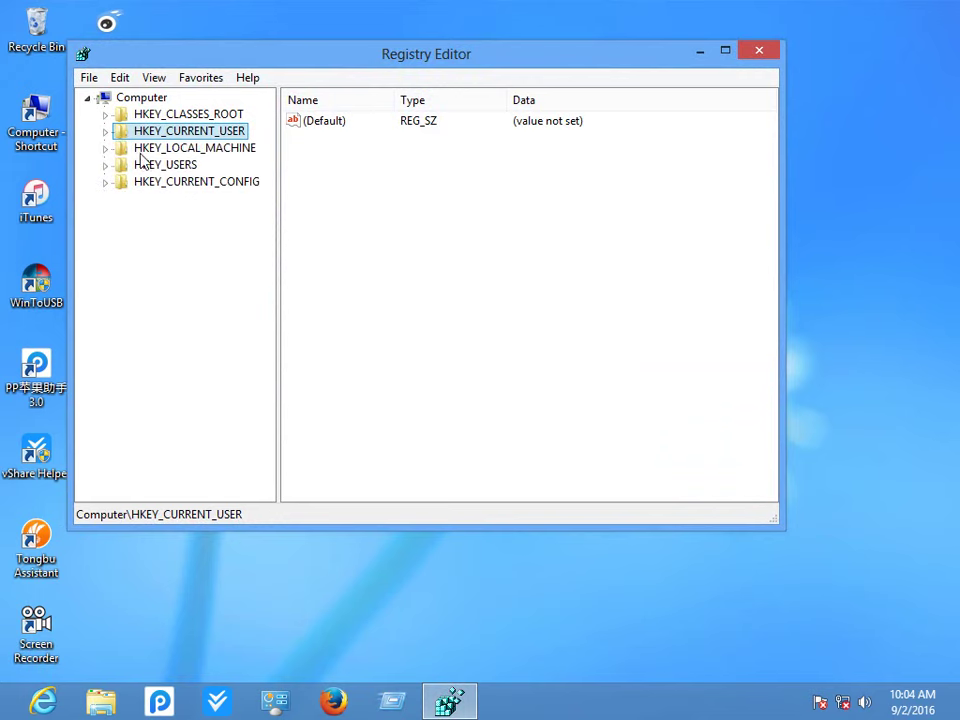
{"action": "left_click", "coordinate": [140, 150]}
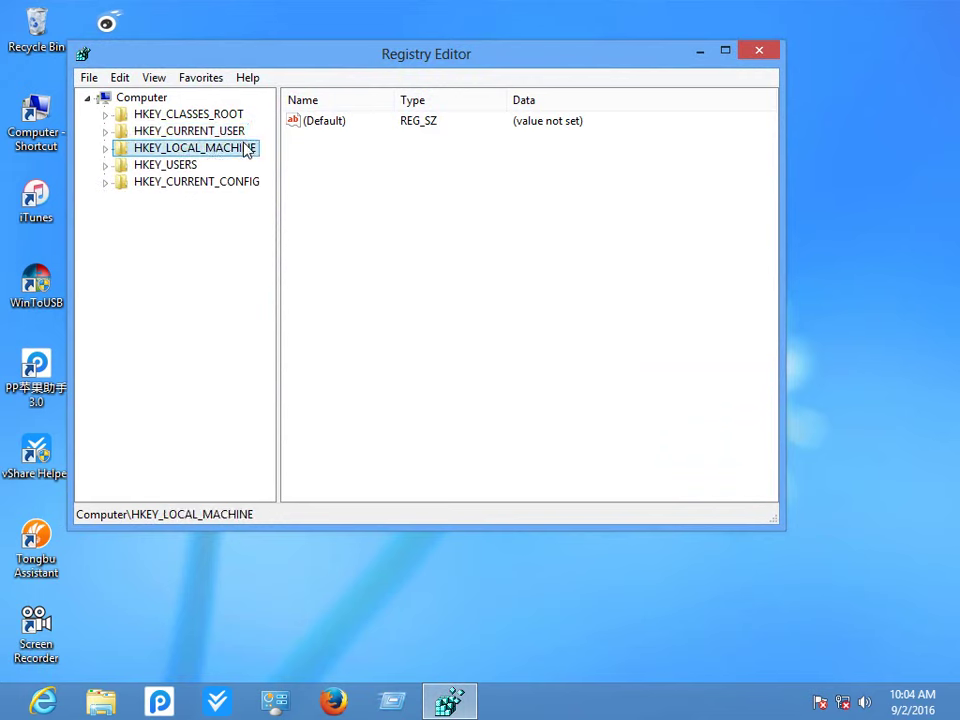
{"action": "left_click", "coordinate": [106, 148]}
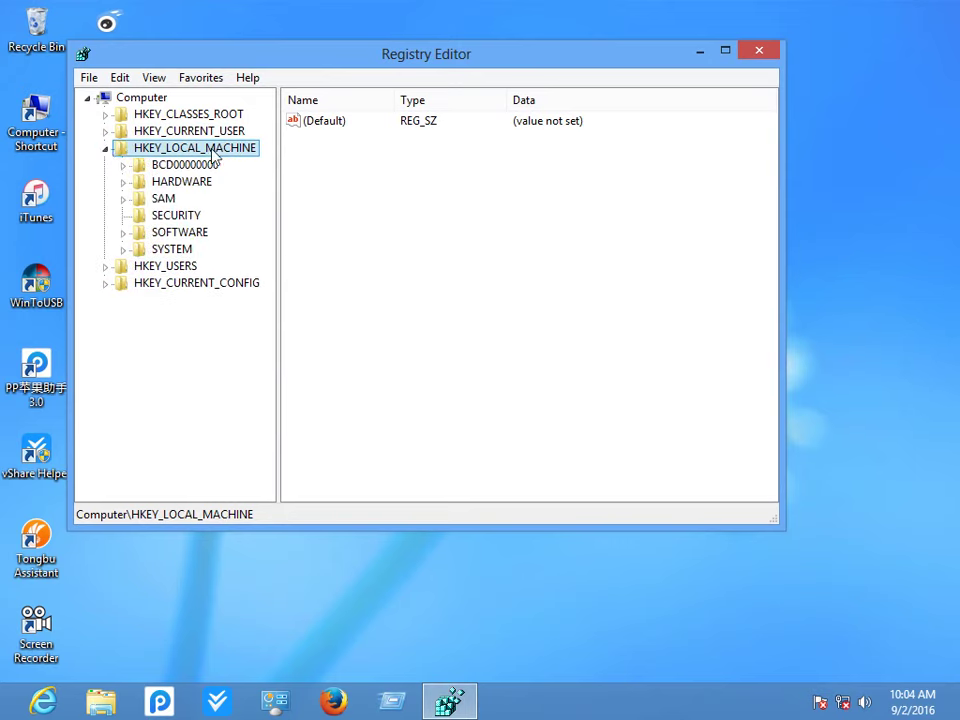
{"action": "left_click", "coordinate": [170, 252]}
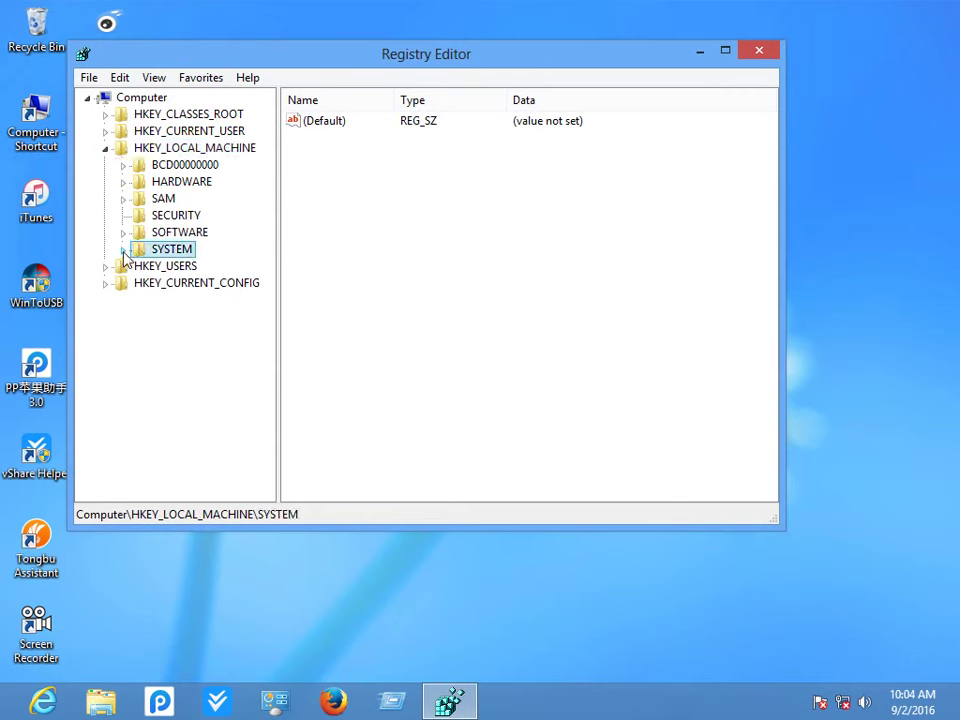
{"action": "left_click", "coordinate": [123, 250]}
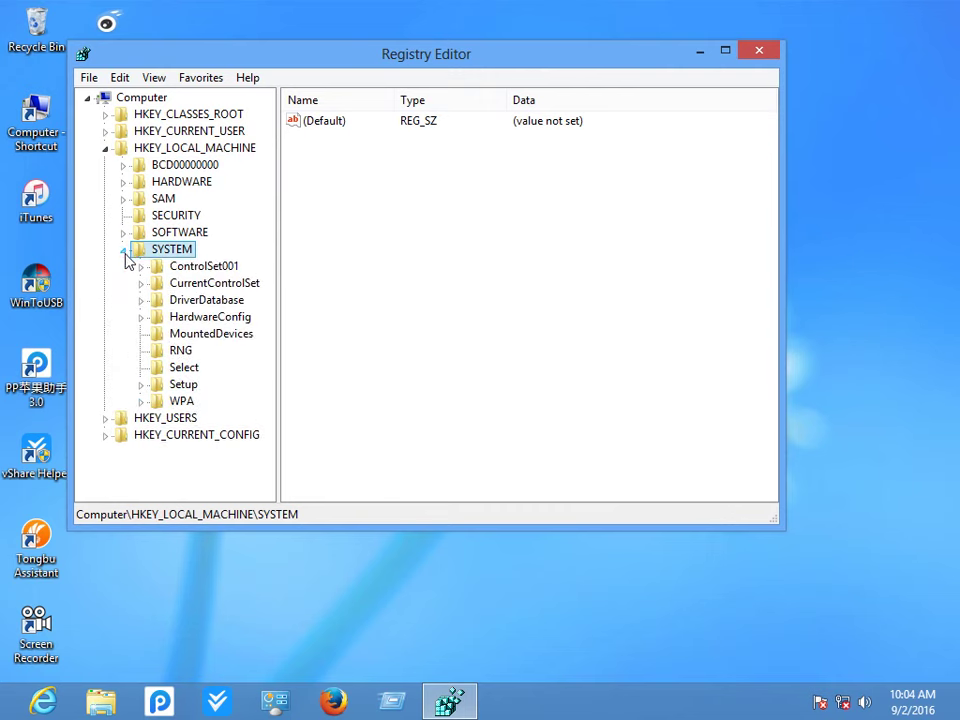
{"action": "left_click", "coordinate": [191, 287]}
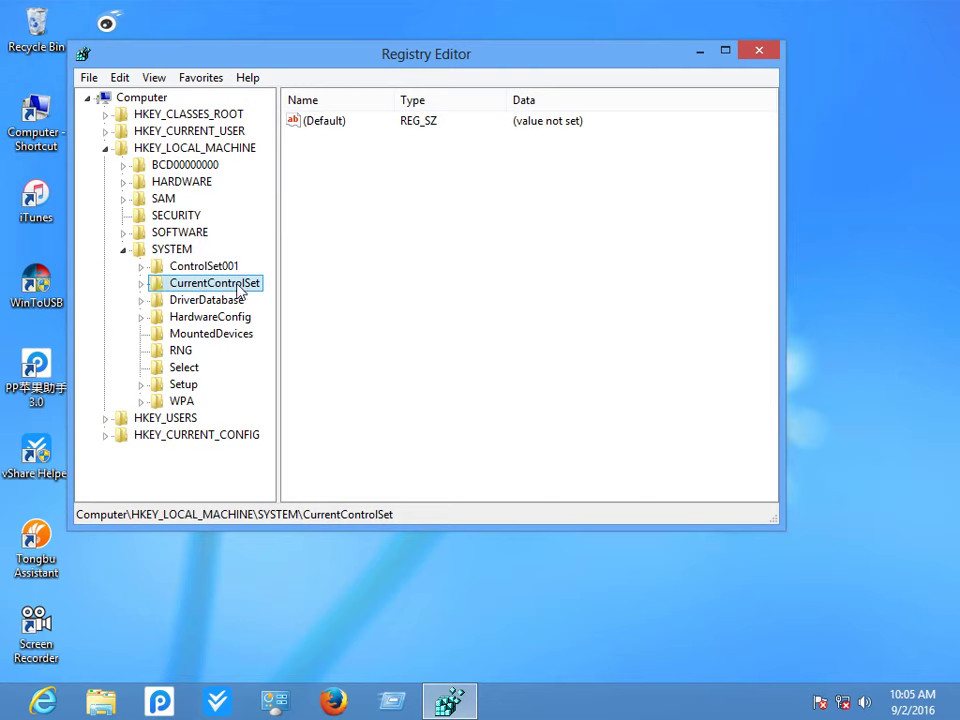
{"action": "left_click", "coordinate": [142, 284]}
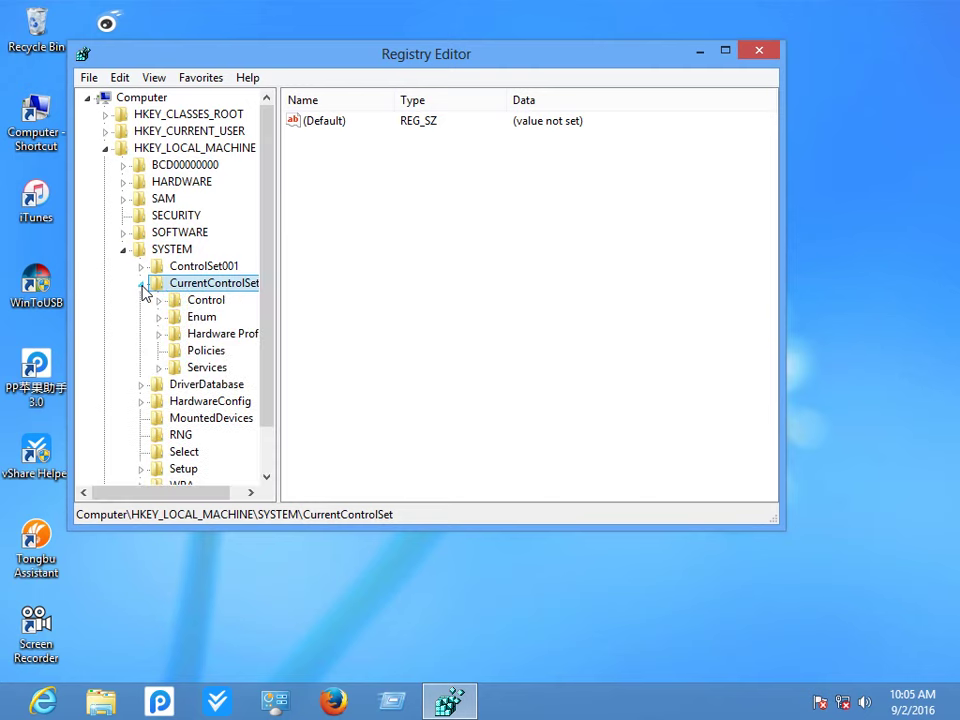
Step: Expand the Control key under CurrentControlSet, then select and expand its Session Manager subkey
{"action": "left_click", "coordinate": [207, 302]}
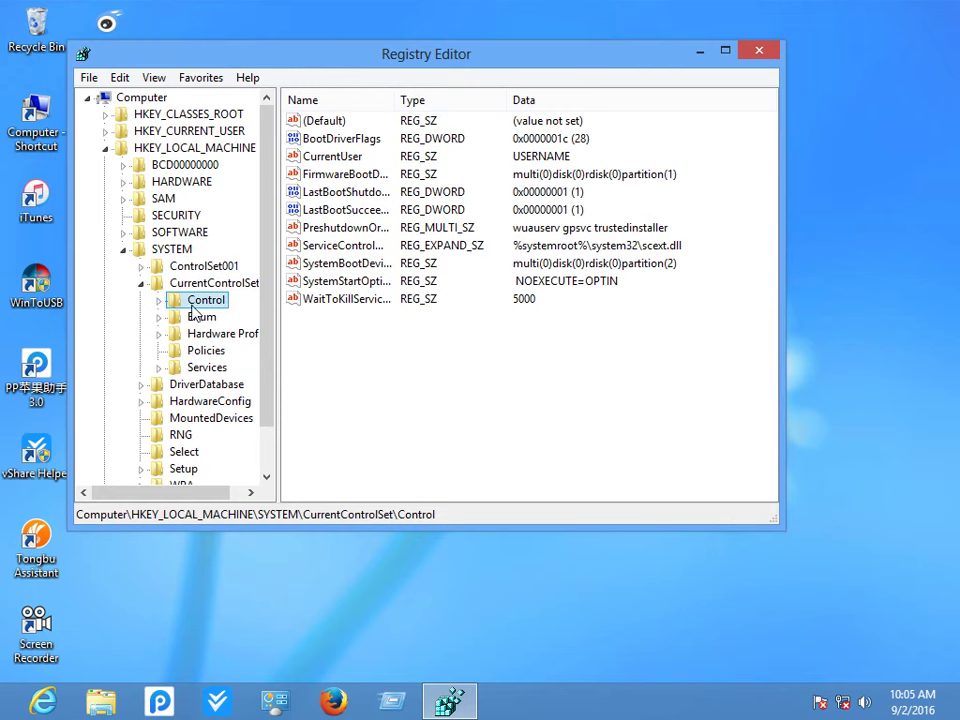
{"action": "left_click", "coordinate": [159, 301]}
{"action": "left_click_drag", "start_coordinate": [135, 495], "coordinate": [172, 497]}
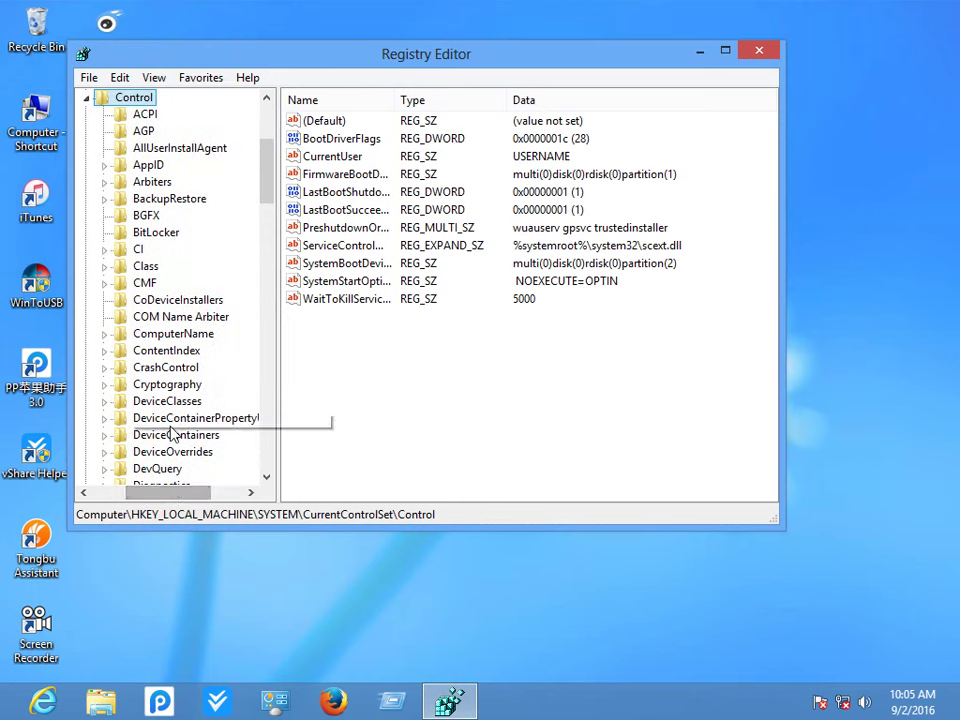
{"action": "scroll", "coordinate": [184, 336], "scroll_direction": "down", "scroll_amount": 2}
{"action": "scroll", "coordinate": [184, 336], "scroll_direction": "down", "scroll_amount": 3}
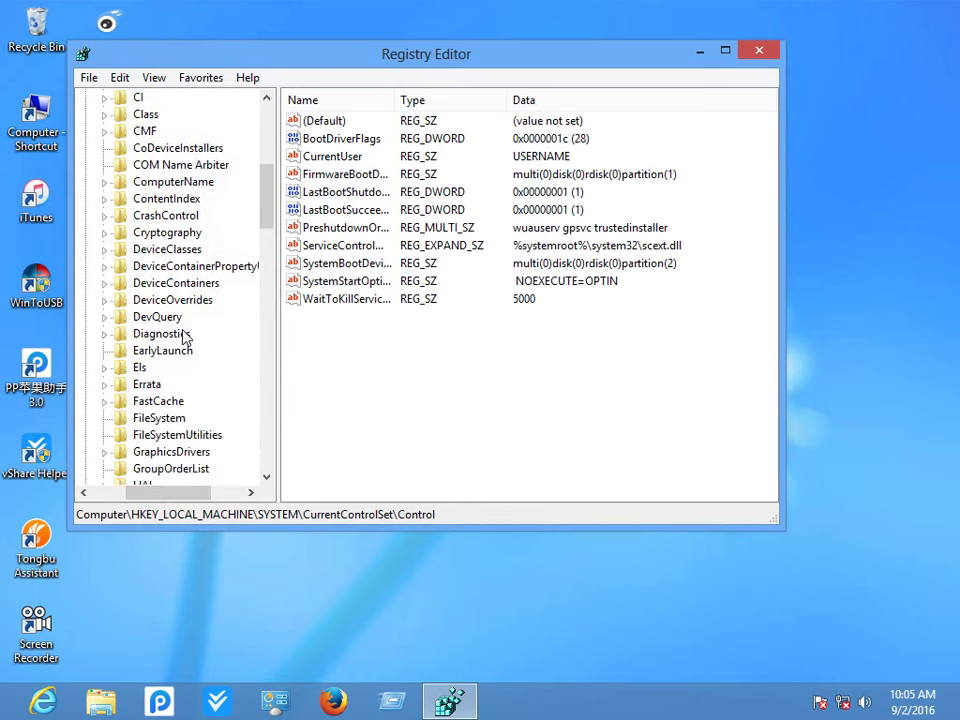
{"action": "scroll", "coordinate": [184, 338], "scroll_direction": "down", "scroll_amount": 7}
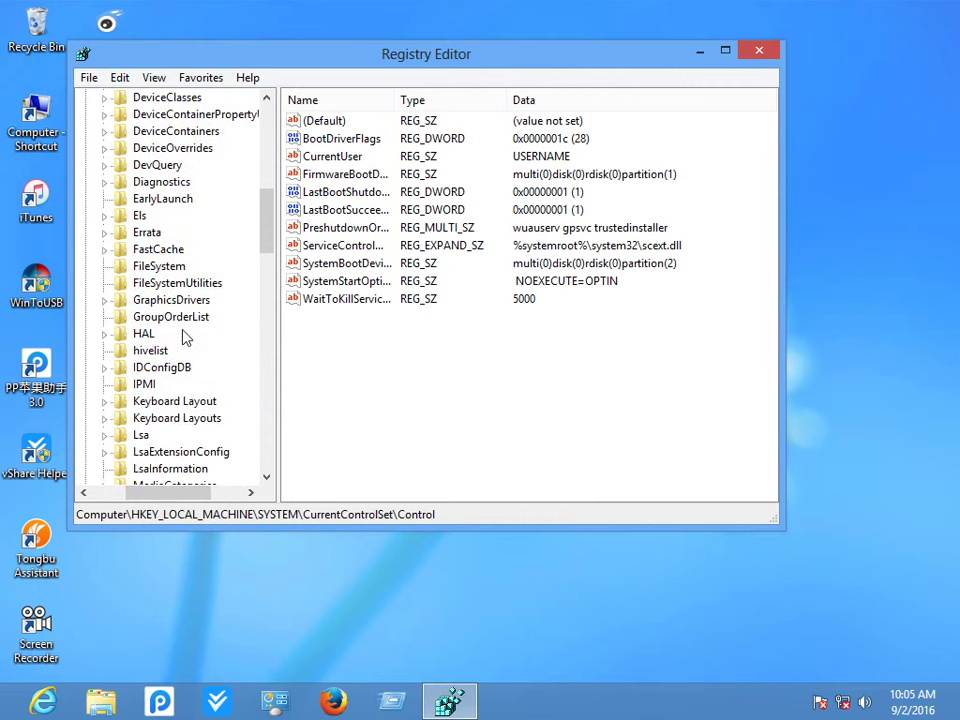
{"action": "scroll", "coordinate": [184, 337], "scroll_direction": "down", "scroll_amount": 6}
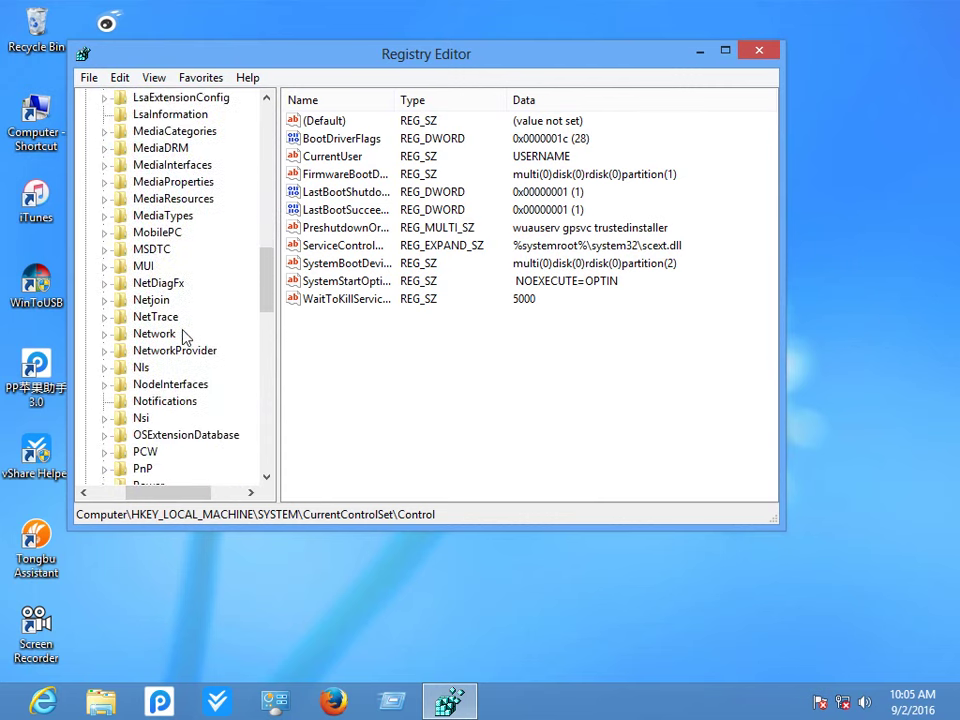
{"action": "scroll", "coordinate": [184, 337], "scroll_direction": "down", "scroll_amount": 2}
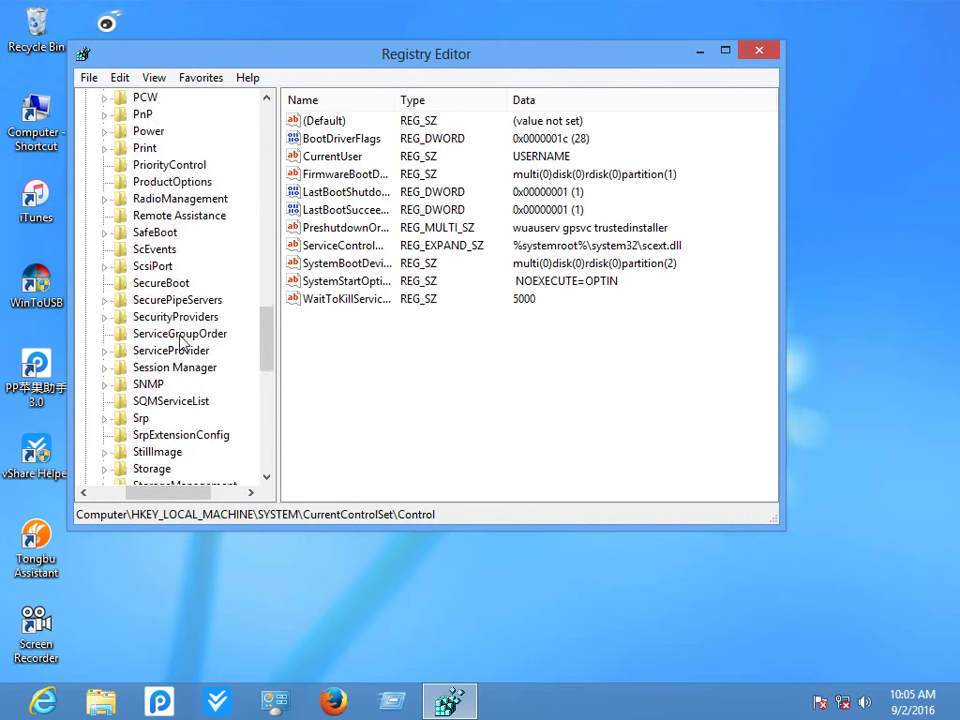
{"action": "left_click", "coordinate": [189, 367]}
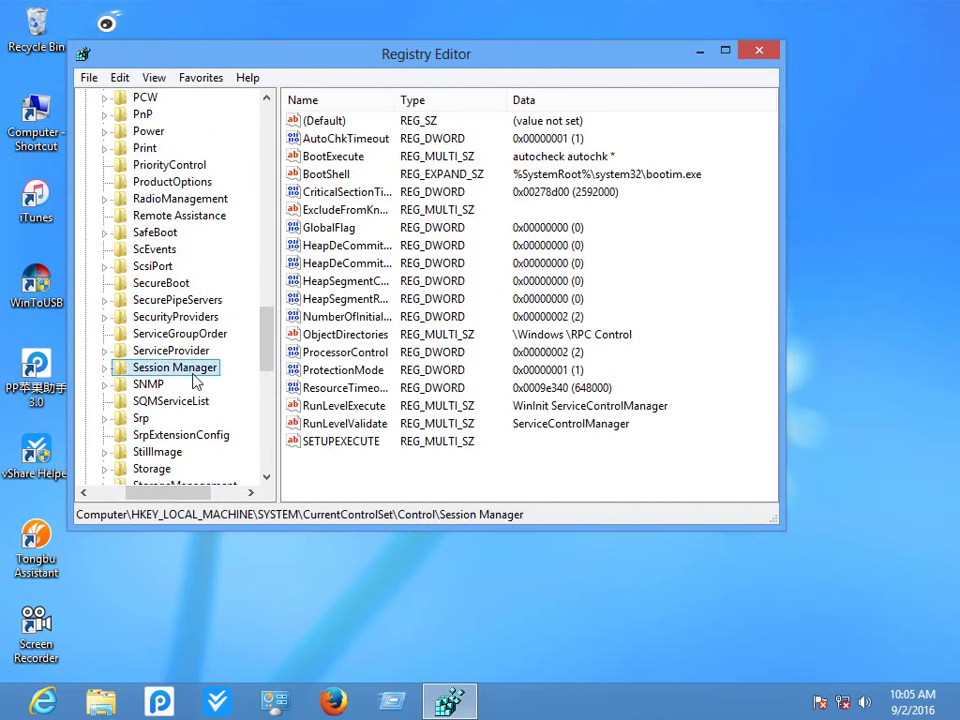
{"action": "left_click", "coordinate": [104, 368]}
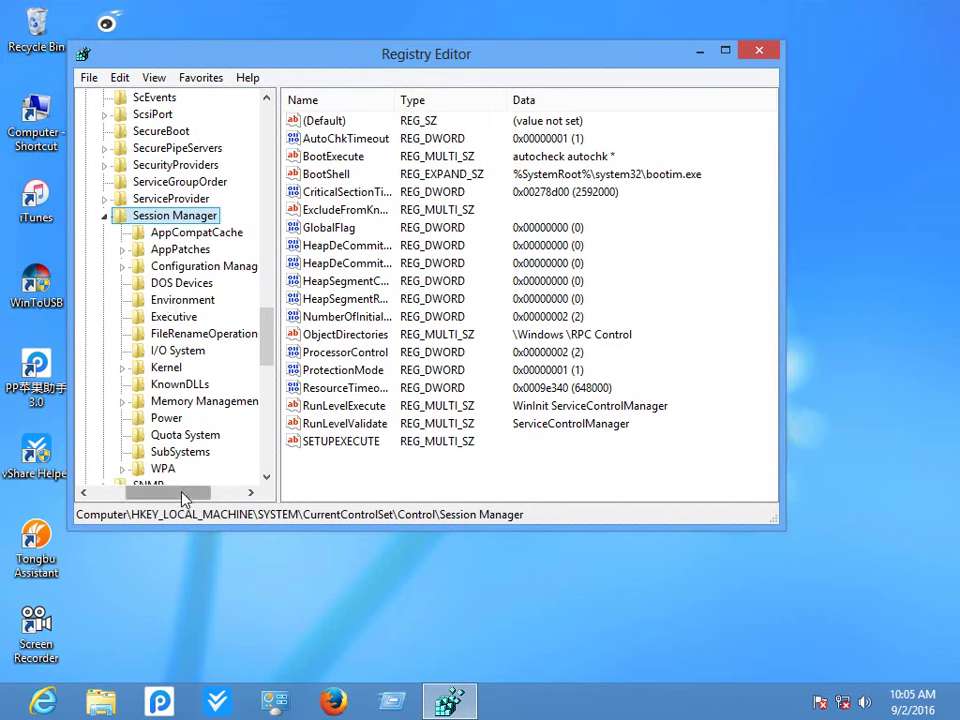
Step: Expand Memory Management under Session Manager and select its PrefetchParameters key
{"action": "left_click_drag", "start_coordinate": [188, 497], "coordinate": [199, 499]}
{"action": "left_click", "coordinate": [199, 405]}
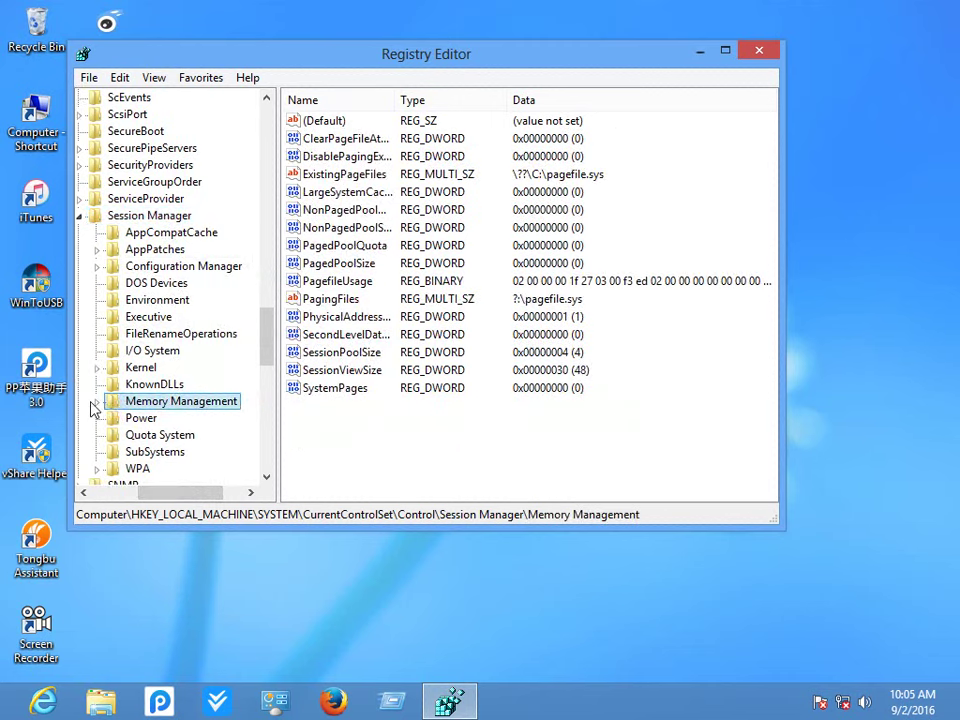
{"action": "left_click", "coordinate": [98, 402]}
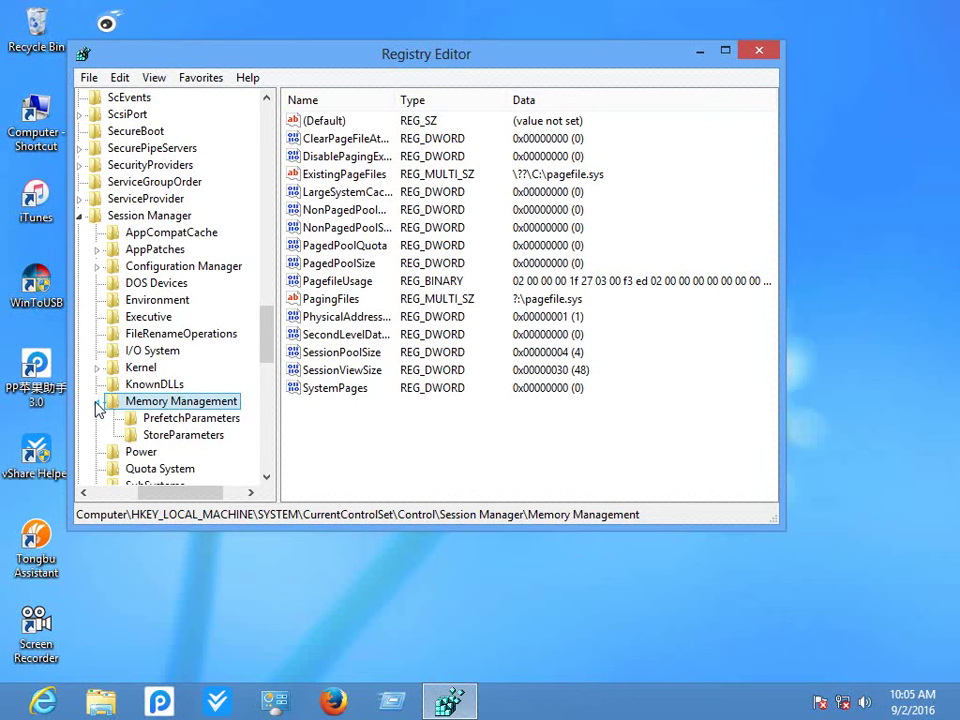
{"action": "scroll", "coordinate": [98, 410], "scroll_direction": "down", "scroll_amount": 2}
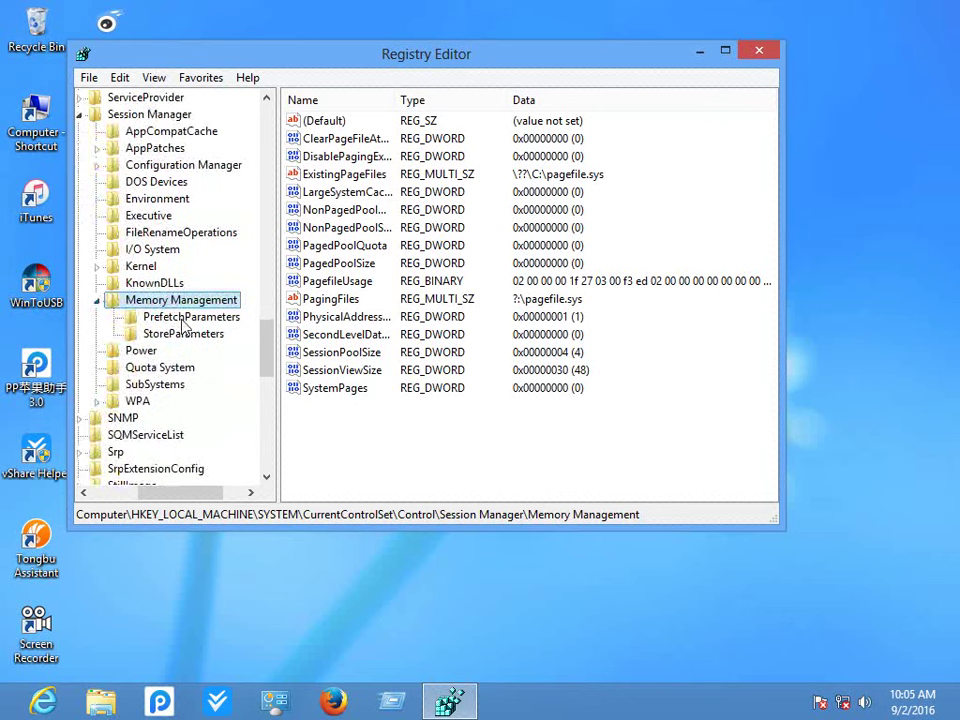
{"action": "left_click", "coordinate": [181, 319]}
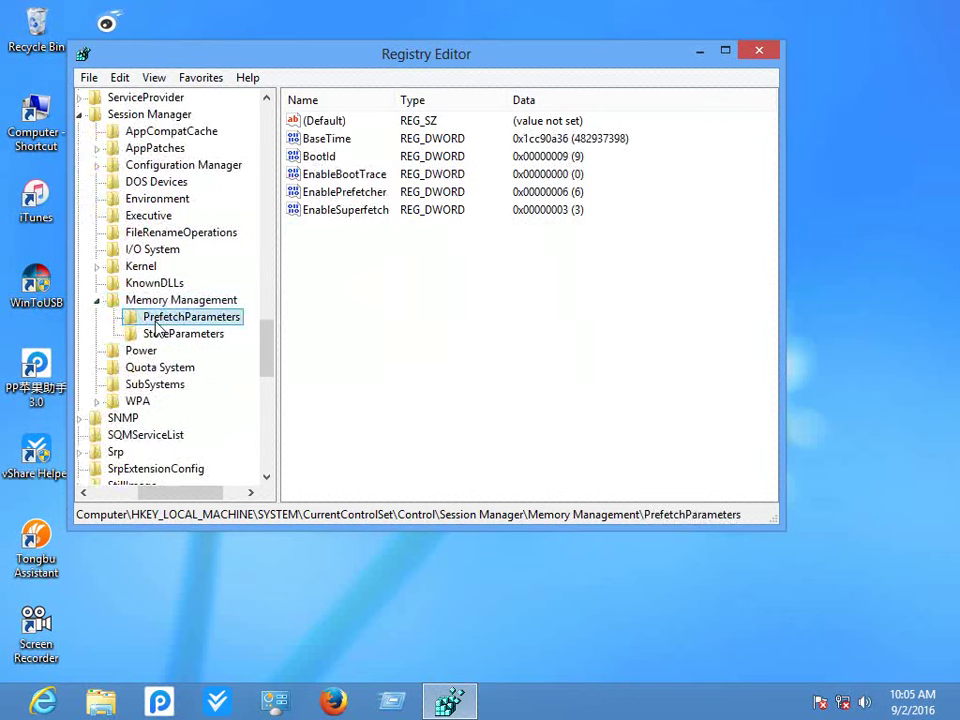
Step: Open the EnablePrefetcher value for editing, accept value data 6 with hexadecimal base, and close the Registry Editor
{"action": "left_click", "coordinate": [331, 193]}
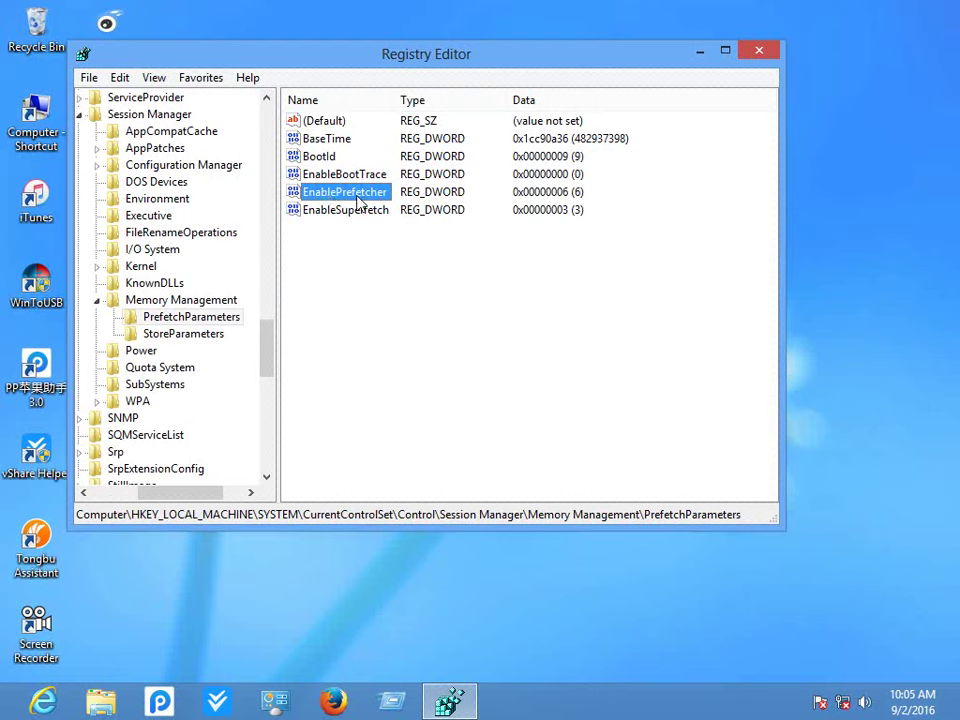
{"action": "double_click", "coordinate": [358, 198]}
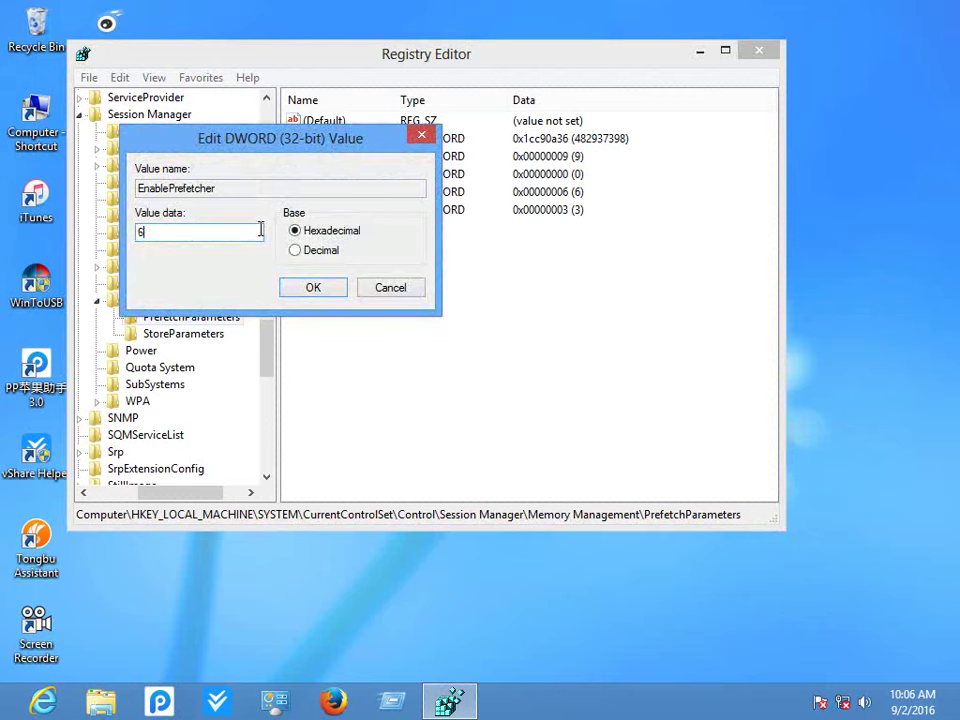
{"action": "left_click", "coordinate": [312, 289]}
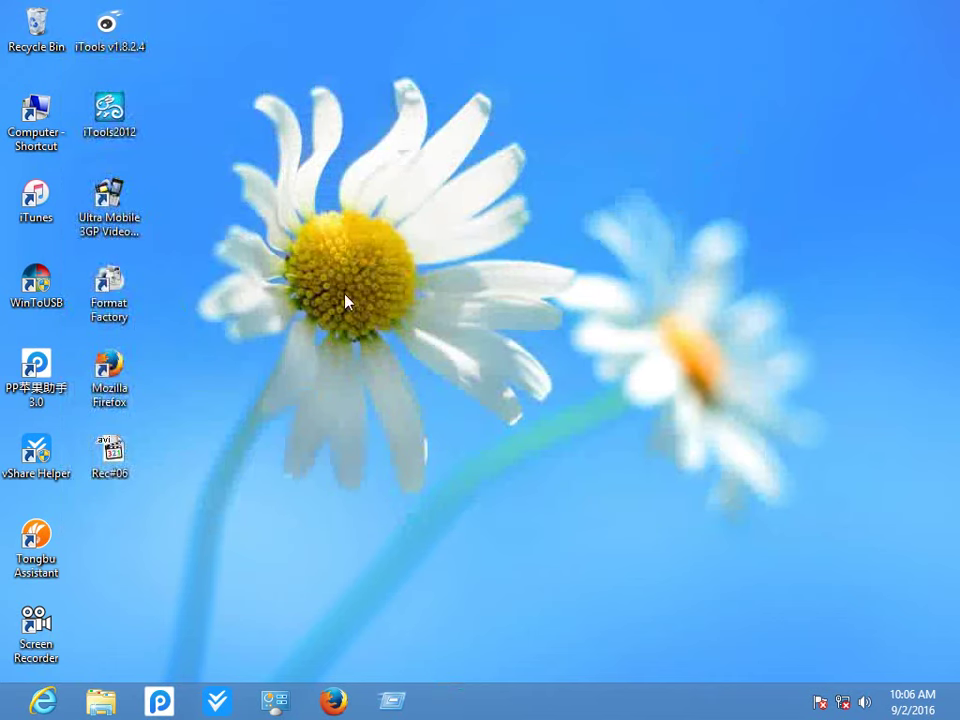
Step: Open the desktop's context menu to reach the Restart Computer command
{"action": "right_click", "coordinate": [357, 230]}
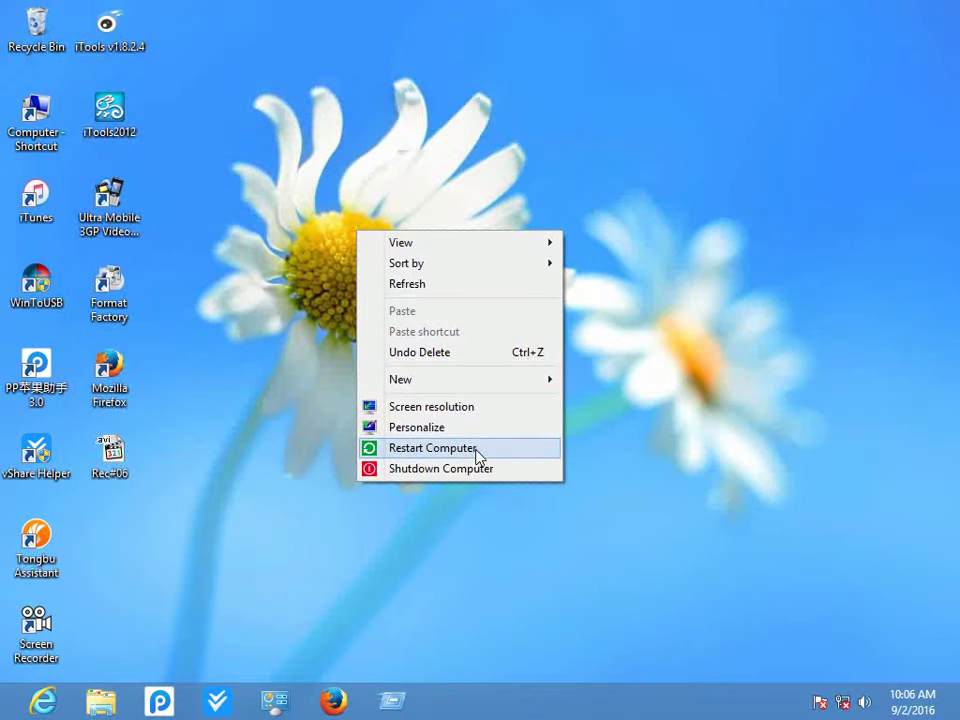